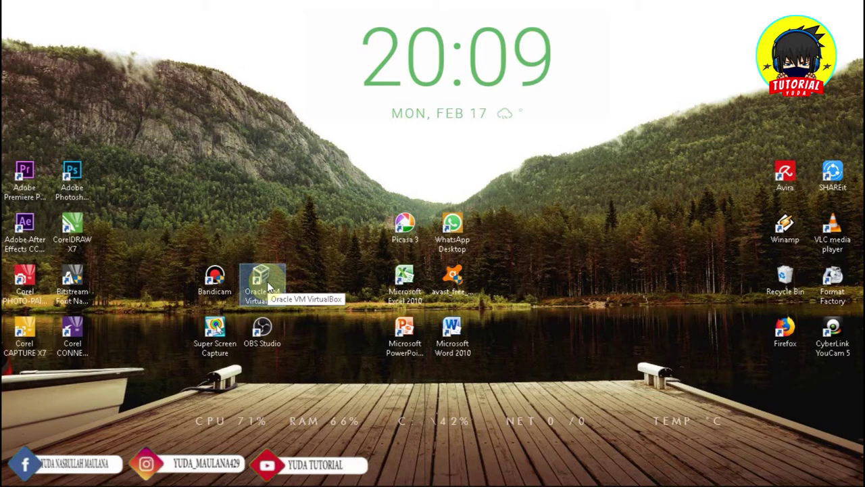
Launch VirtualBox and start the New virtual machine wizard
{"action": "double_click", "coordinate": [267, 281]}
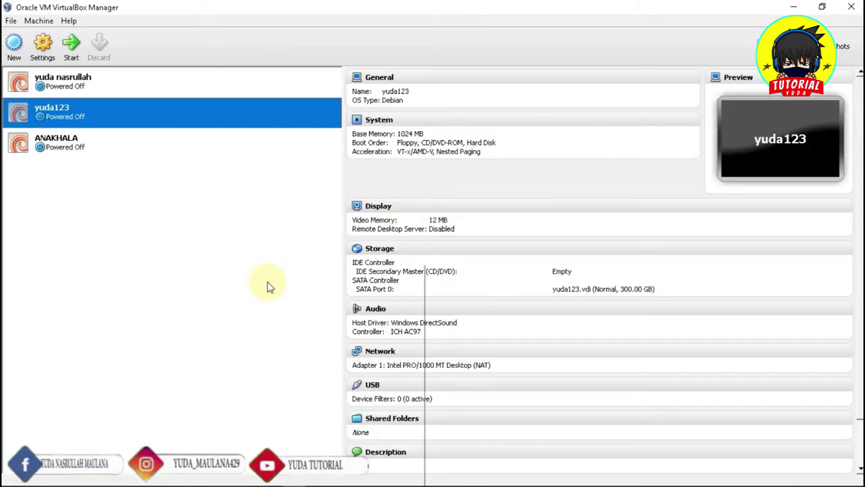
{"action": "left_click", "coordinate": [100, 138]}
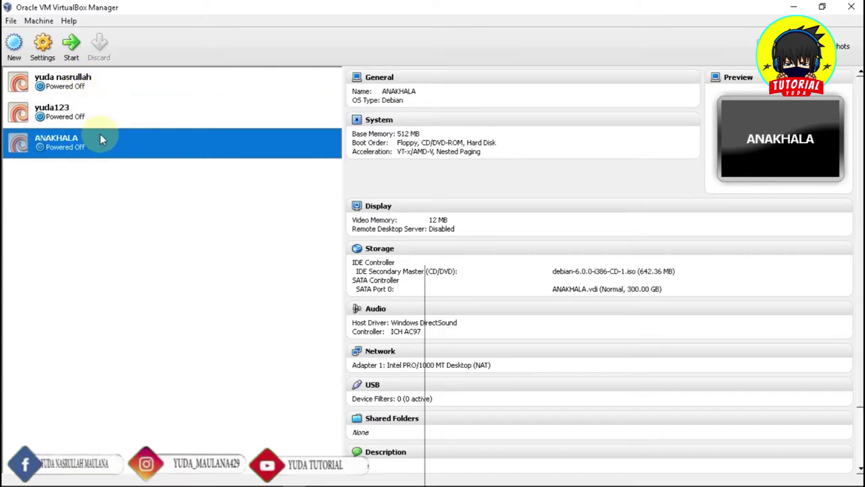
{"action": "left_click", "coordinate": [15, 58]}
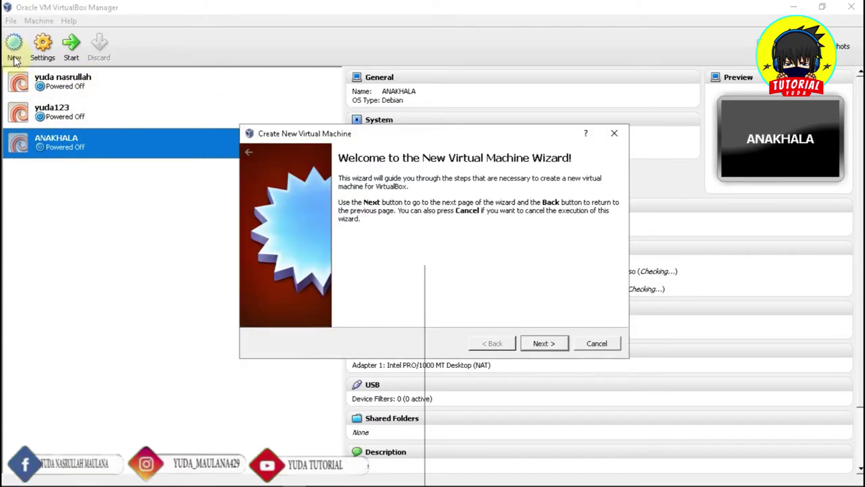
{"action": "left_click", "coordinate": [542, 344]}
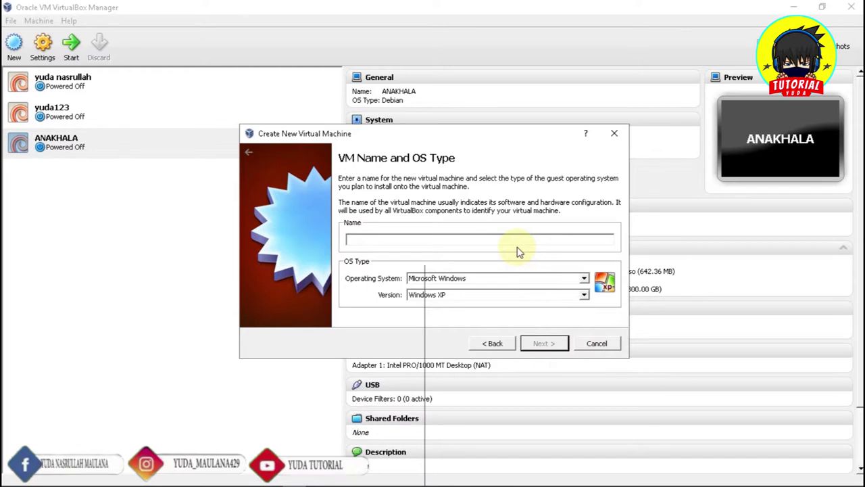
Name the machine 'tutorial yuda' with operating system Linux, version Debian
{"action": "type", "text": "tu"}
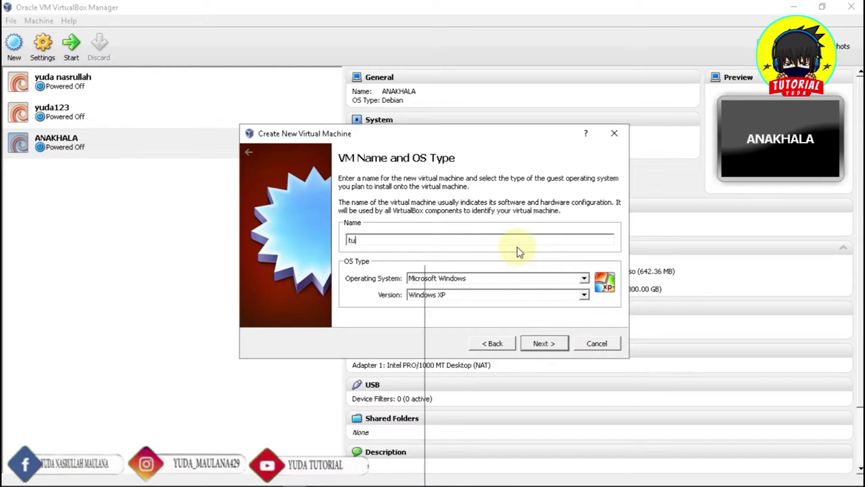
{"action": "type", "text": "torial yuda"}
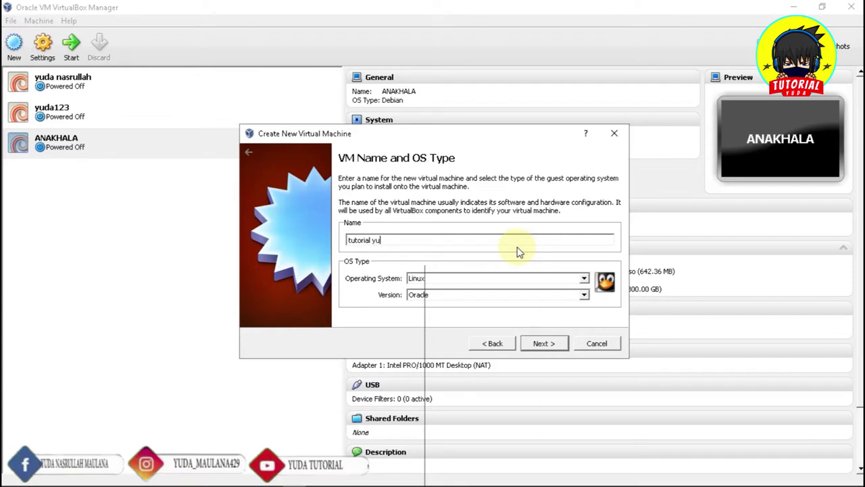
{"action": "left_click", "coordinate": [585, 280]}
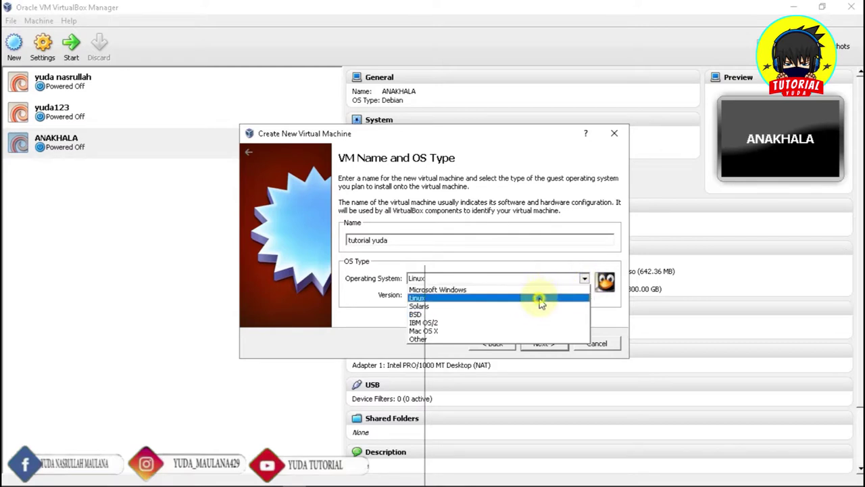
{"action": "left_click", "coordinate": [541, 300]}
{"action": "left_click", "coordinate": [584, 297]}
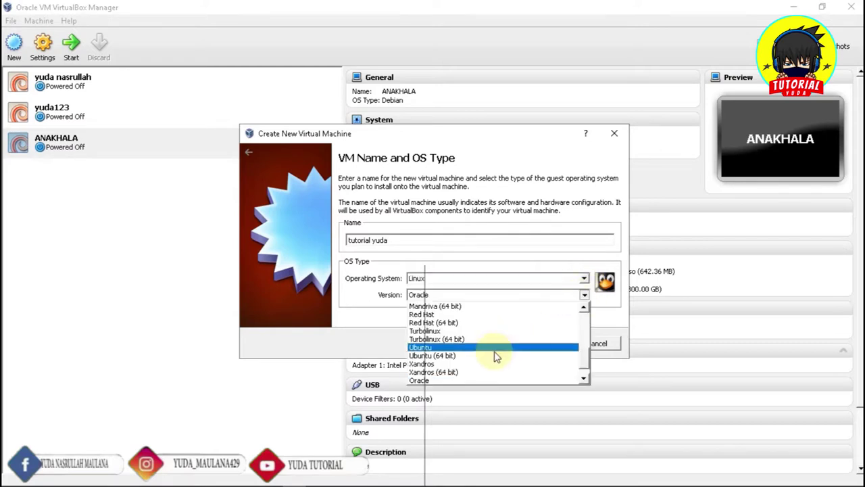
{"action": "scroll", "coordinate": [494, 356], "scroll_direction": "up", "scroll_amount": 5}
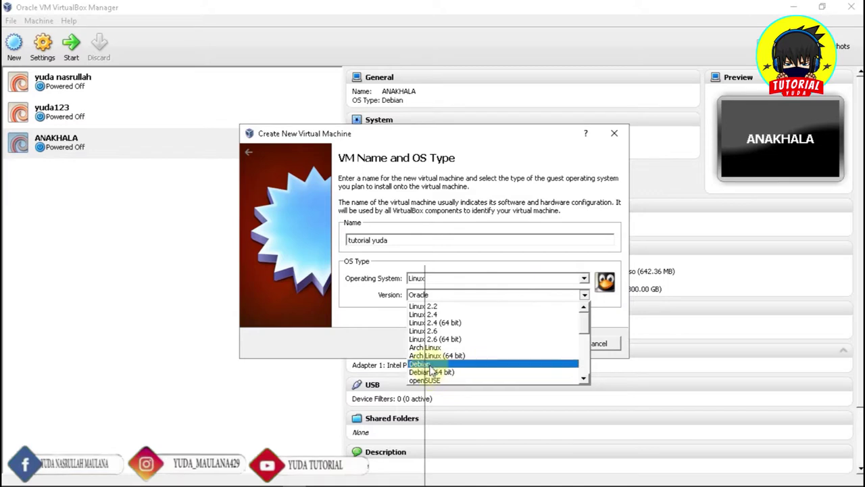
{"action": "left_click", "coordinate": [433, 365]}
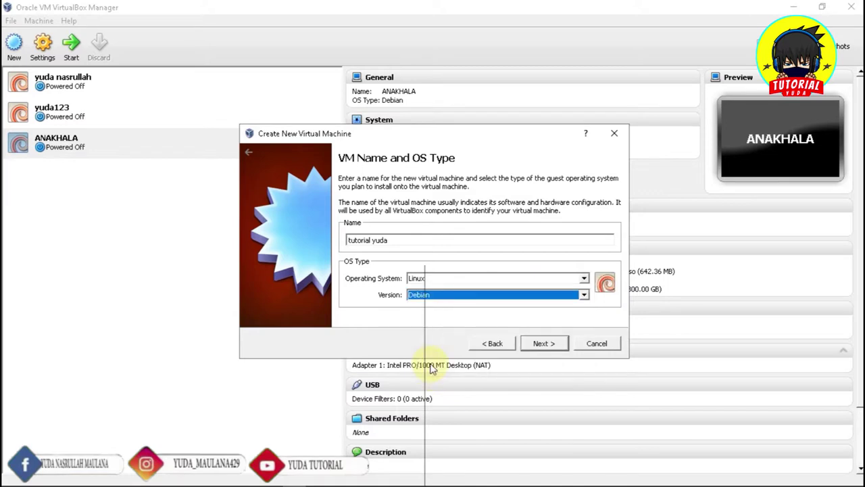
{"action": "left_click", "coordinate": [557, 344]}
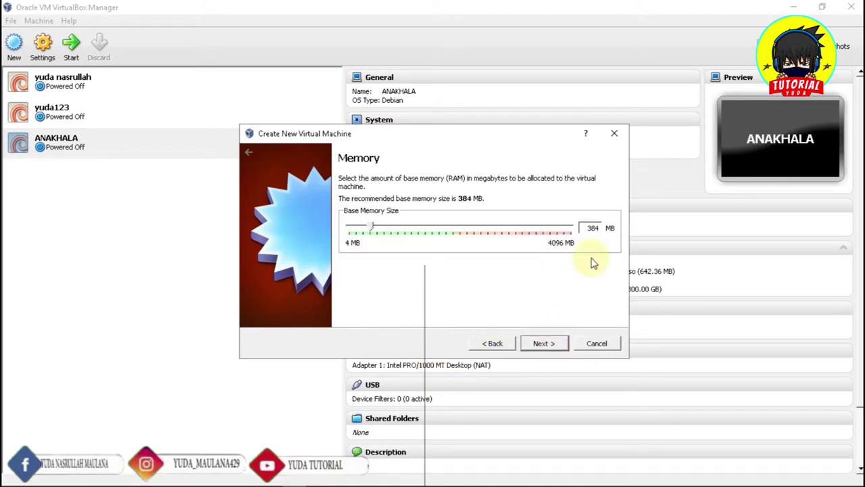
Set the machine's base memory to 1024 MB
{"action": "double_click", "coordinate": [597, 229]}
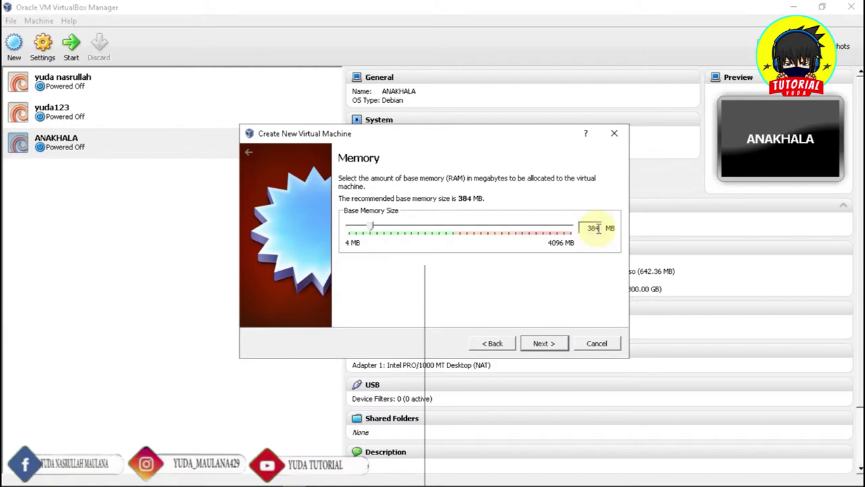
{"action": "key", "text": "BackSpace"}
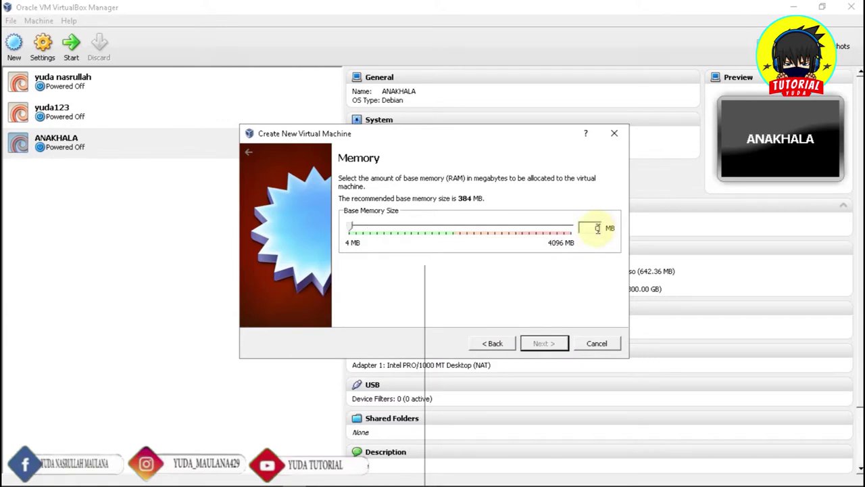
{"action": "type", "text": "1024"}
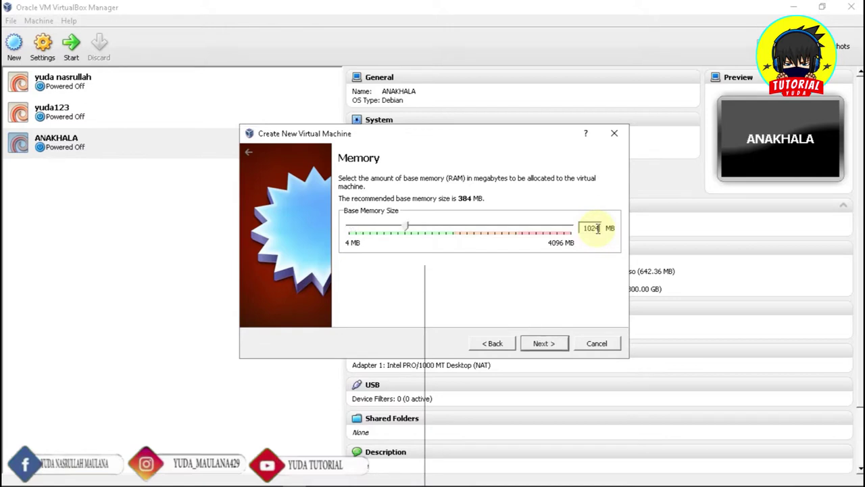
{"action": "left_click", "coordinate": [541, 344]}
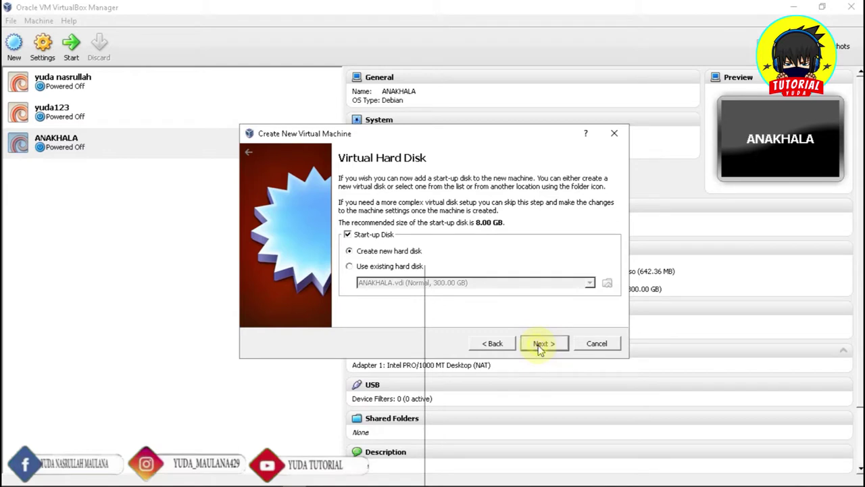
Create a new dynamically allocated 300 GB VDI start-up disk
{"action": "left_click", "coordinate": [542, 345]}
{"action": "left_click", "coordinate": [555, 353]}
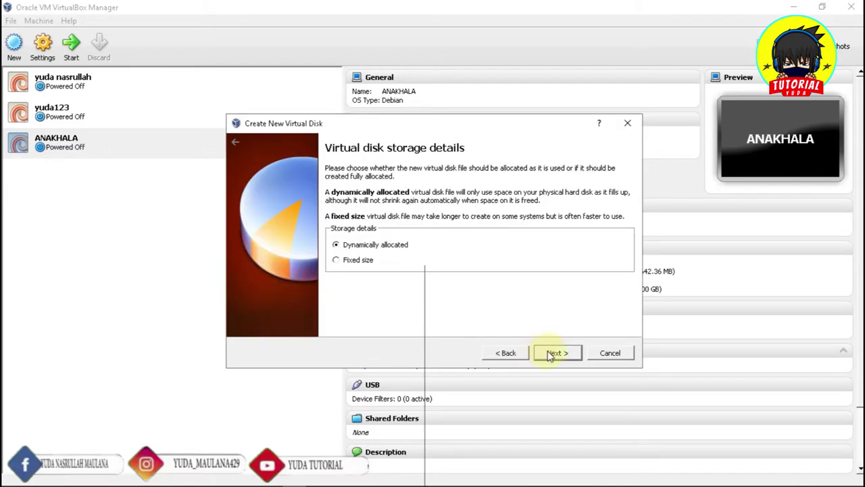
{"action": "left_click", "coordinate": [556, 353]}
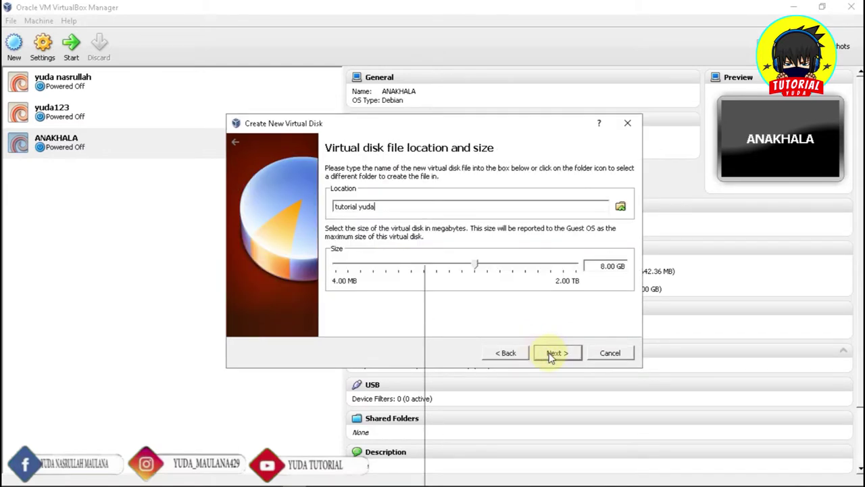
{"action": "left_click", "coordinate": [604, 265]}
{"action": "key", "text": "BackSpace"}
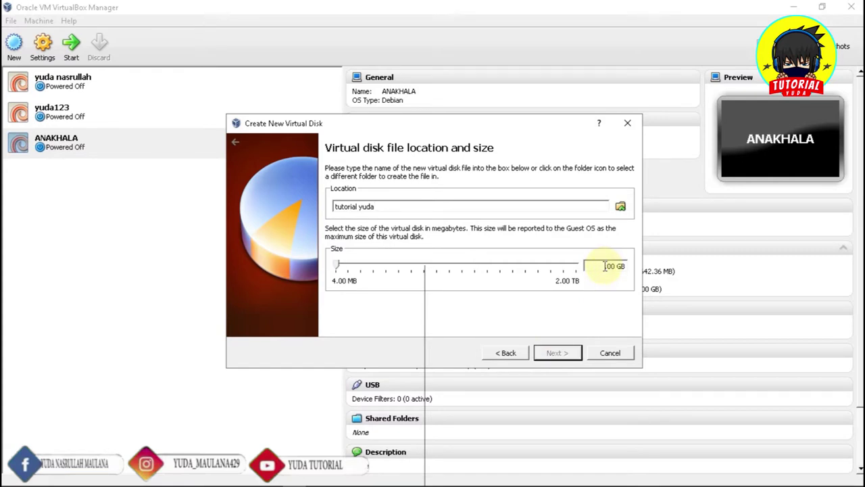
{"action": "type", "text": "300"}
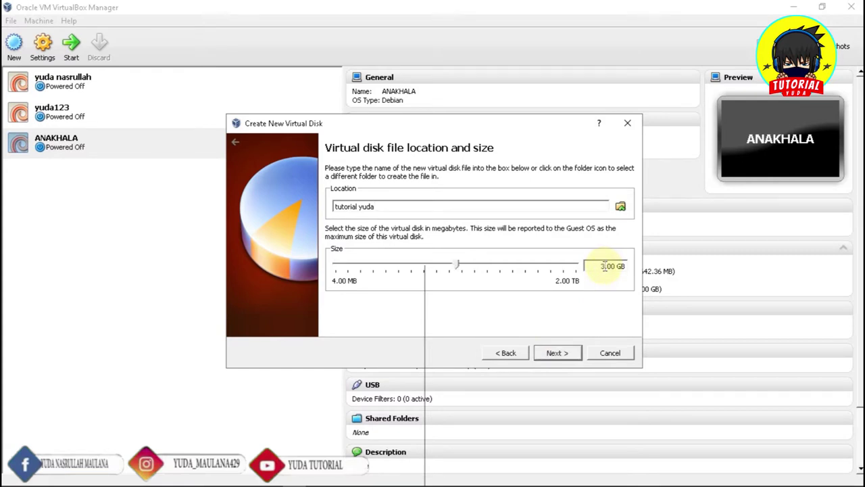
{"action": "left_click", "coordinate": [548, 355]}
{"action": "left_click", "coordinate": [557, 352]}
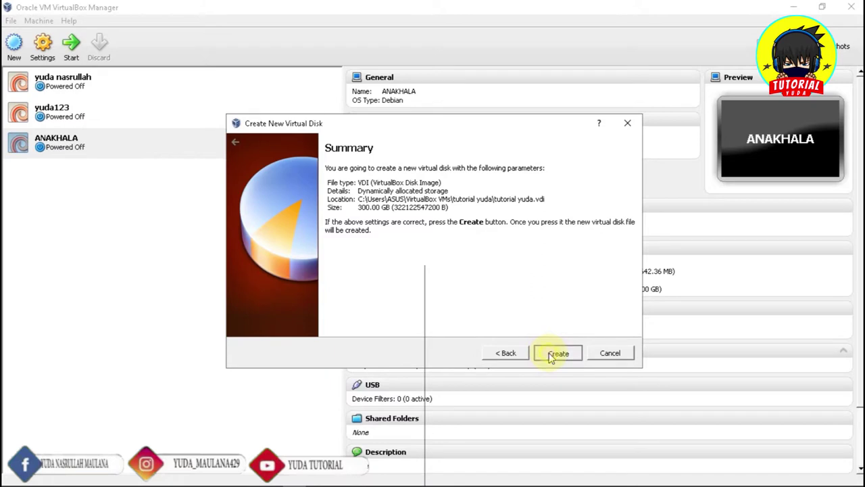
Finish creating the tutorial yuda machine and start it
{"action": "left_click", "coordinate": [546, 350]}
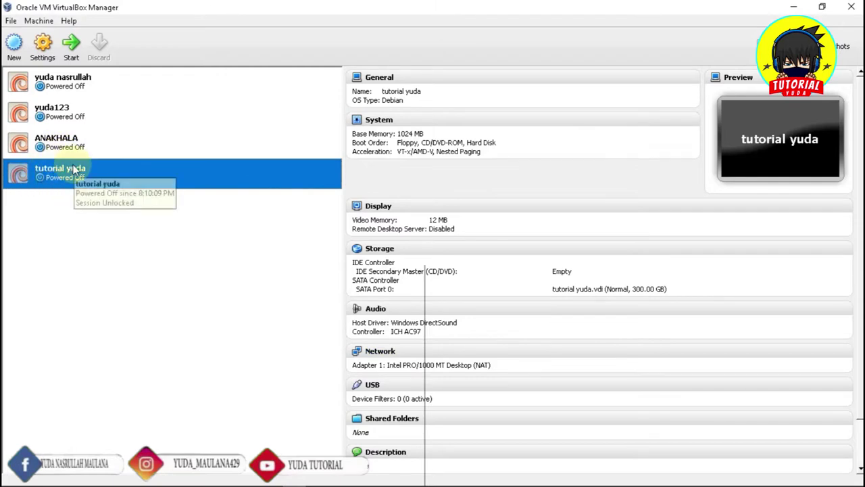
{"action": "left_click", "coordinate": [73, 46]}
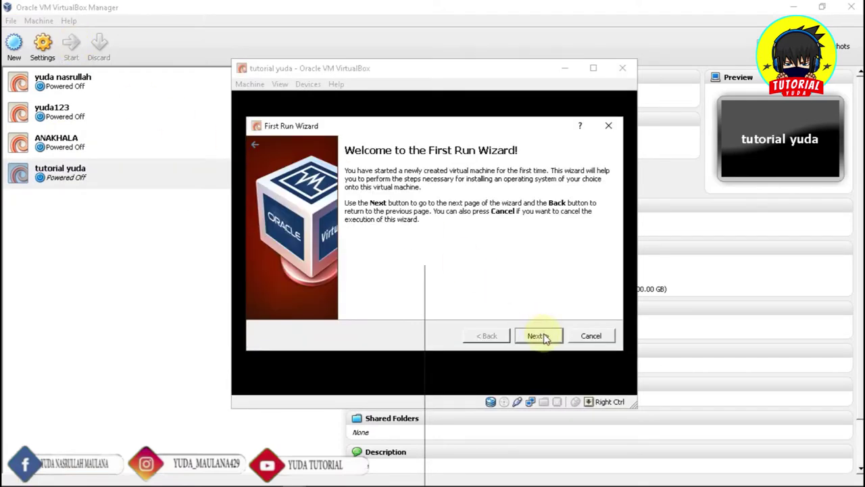
{"action": "left_click", "coordinate": [545, 336]}
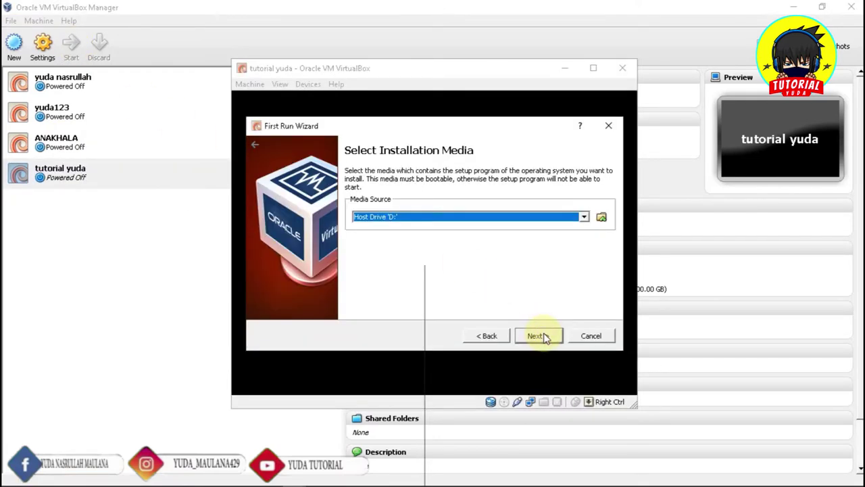
Choose debian-6.0.0-i386-CD-1.iso as installation media and boot the machine from it
{"action": "left_click", "coordinate": [584, 219]}
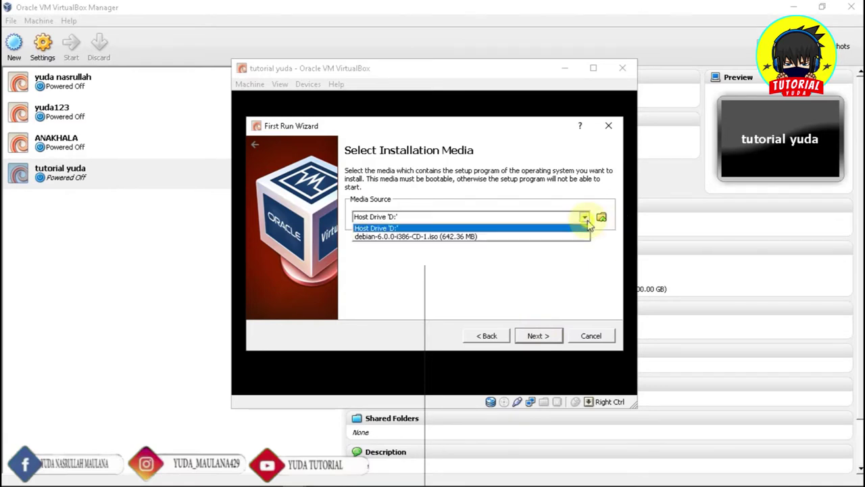
{"action": "left_click", "coordinate": [510, 238]}
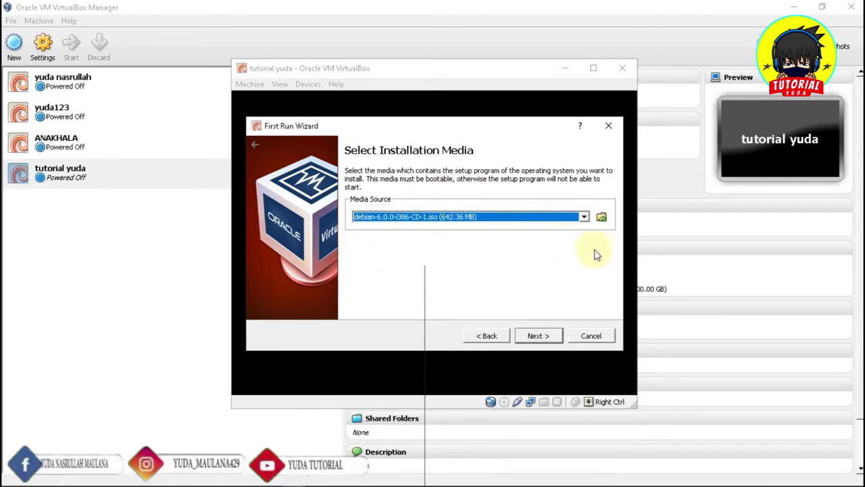
{"action": "left_click", "coordinate": [602, 218]}
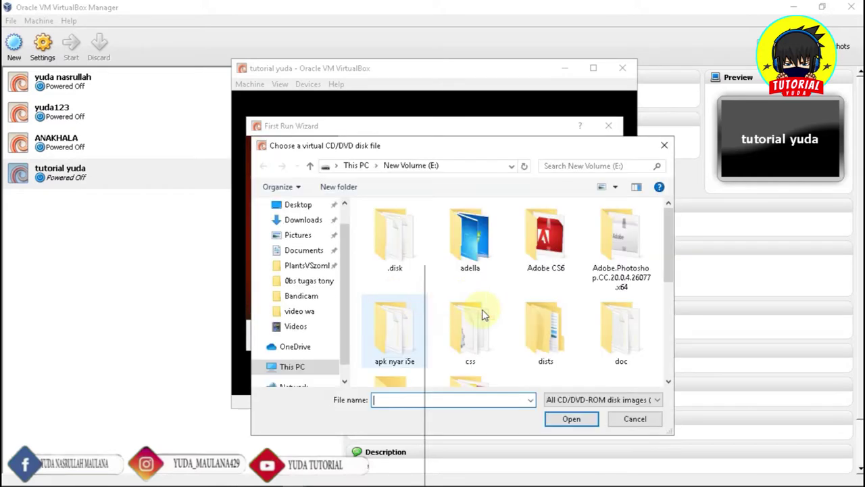
{"action": "scroll", "coordinate": [482, 314], "scroll_direction": "down", "scroll_amount": 4}
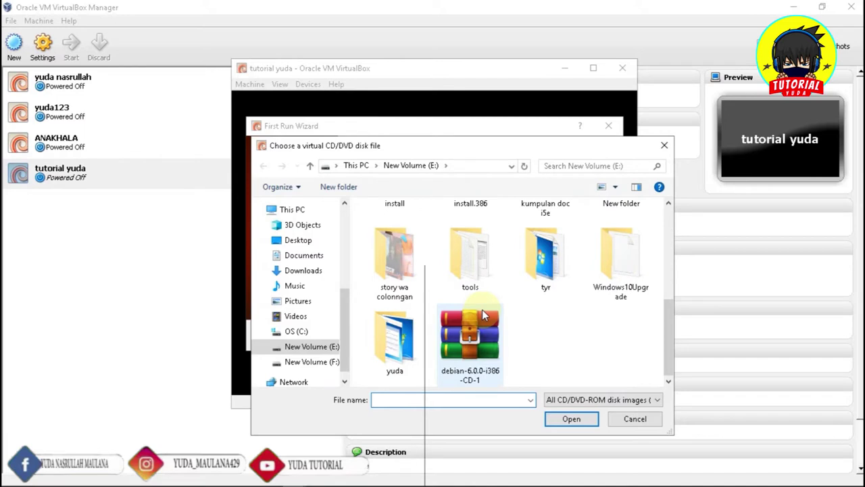
{"action": "left_click", "coordinate": [466, 365]}
{"action": "left_click", "coordinate": [572, 419]}
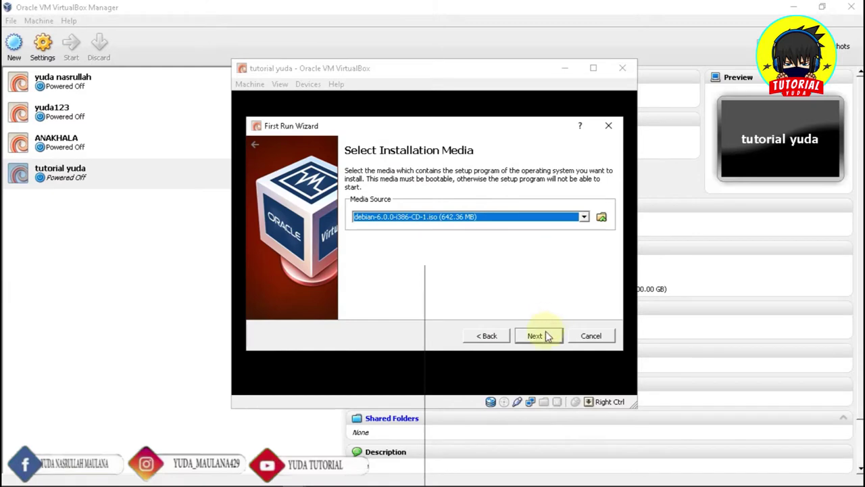
{"action": "left_click", "coordinate": [547, 335]}
{"action": "left_click", "coordinate": [547, 336]}
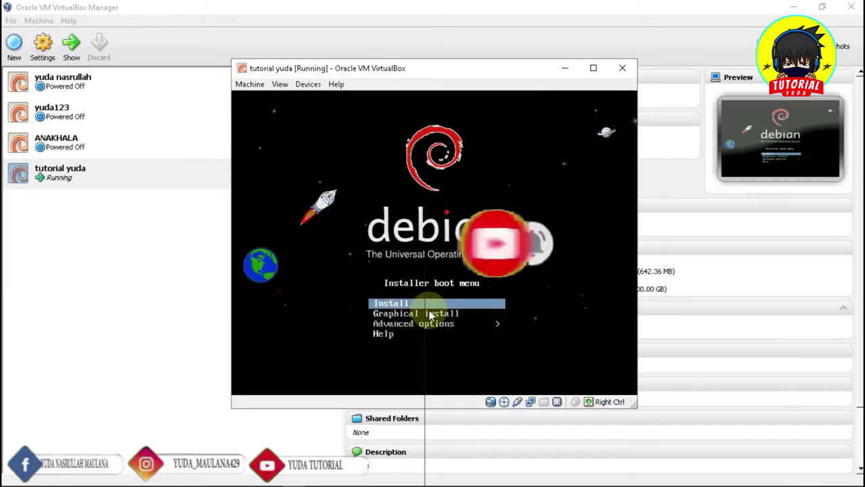
Start Graphical install, dismiss the mouse integration notice, and keep English as language
{"action": "key", "text": "Down"}
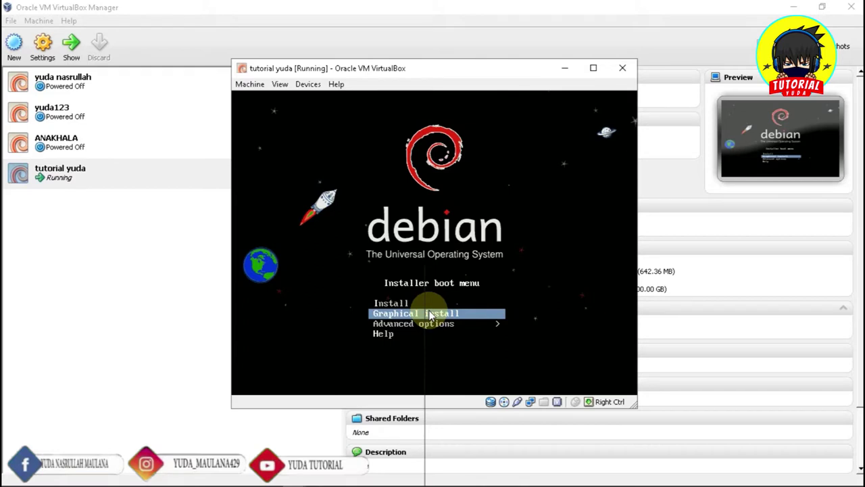
{"action": "key", "text": "Return"}
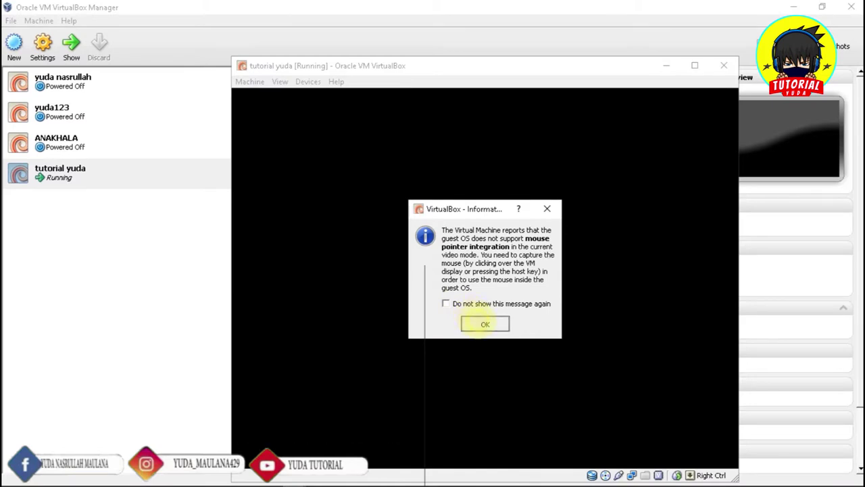
{"action": "left_click", "coordinate": [484, 324]}
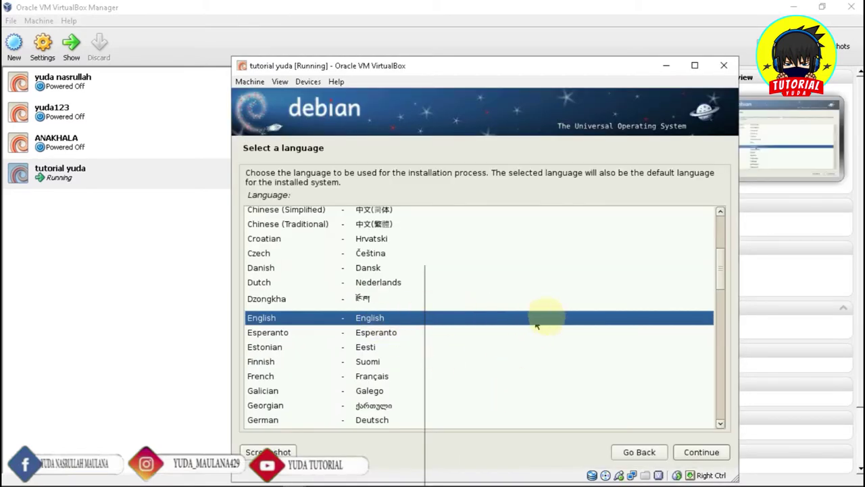
{"action": "left_click", "coordinate": [690, 453]}
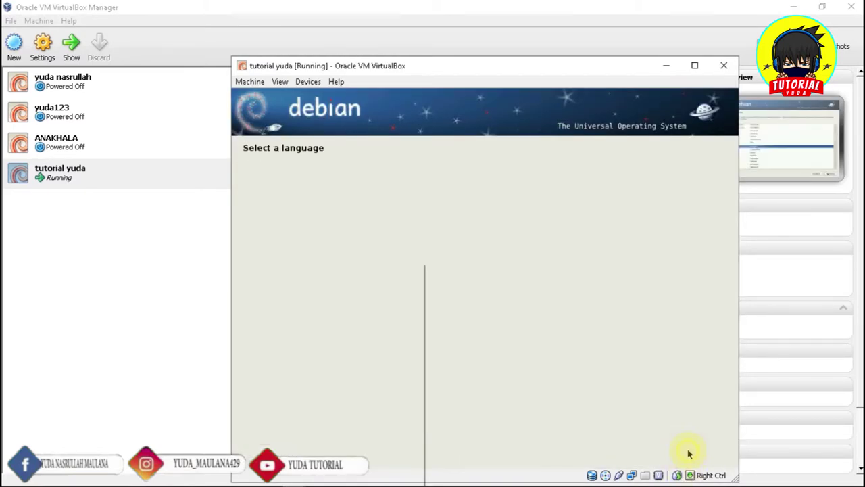
Accept default location, keyboard and name server, keeping debian as hostname and domain
{"action": "left_click", "coordinate": [692, 454]}
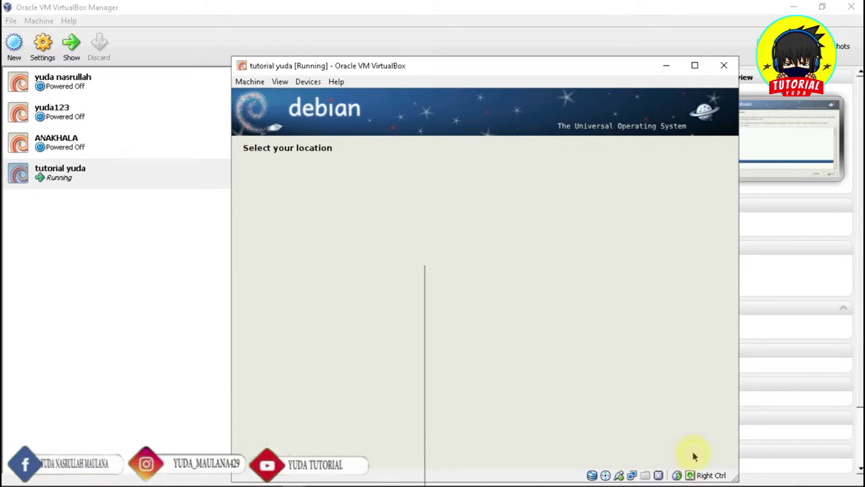
{"action": "left_click", "coordinate": [694, 455]}
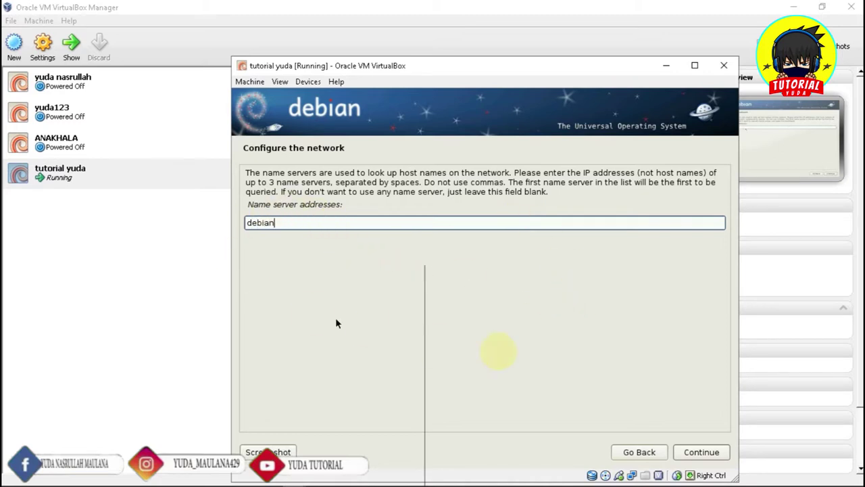
{"action": "left_click", "coordinate": [699, 452]}
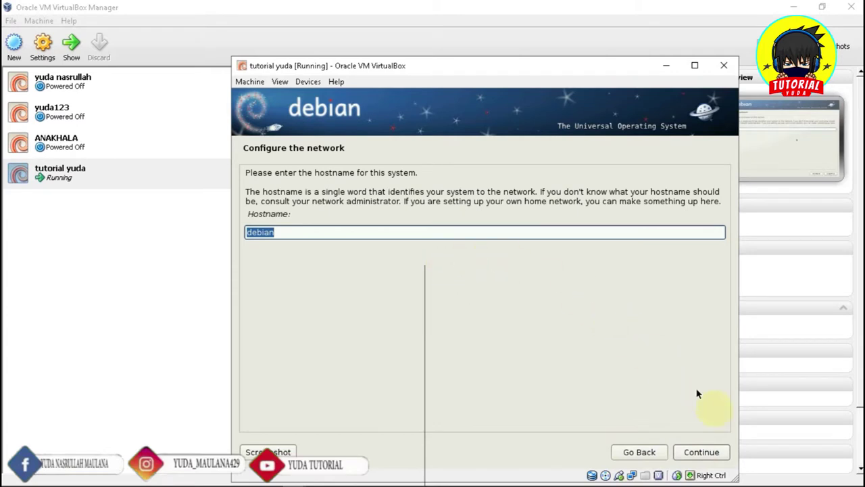
{"action": "left_click", "coordinate": [705, 456]}
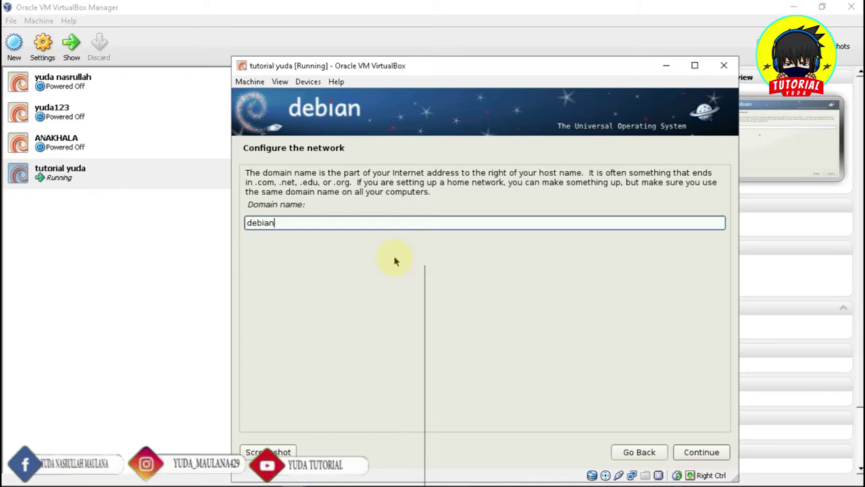
{"action": "left_click", "coordinate": [707, 452]}
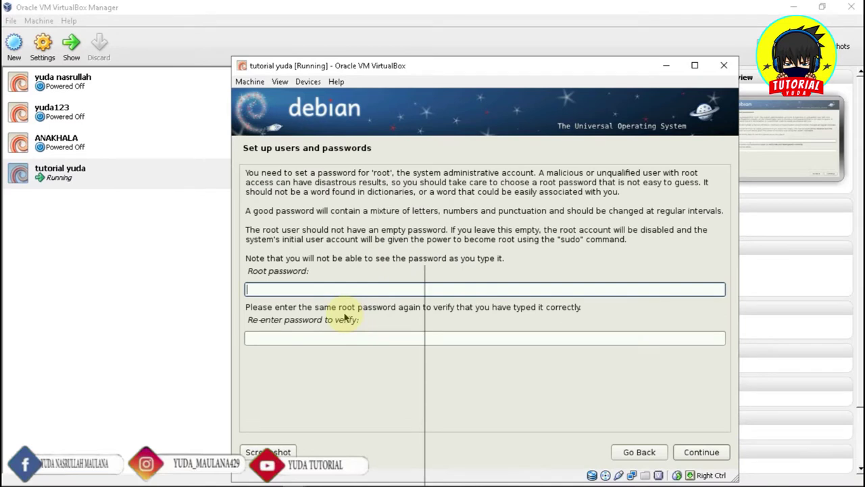
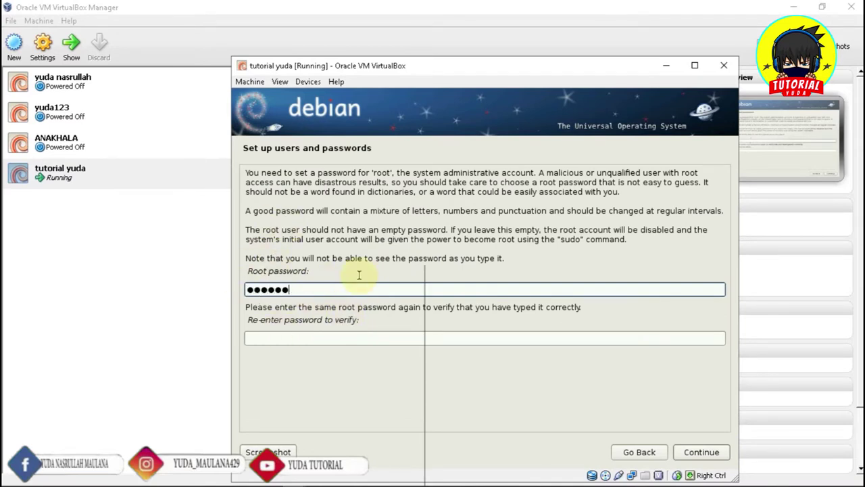
Enter and confirm the root password
{"action": "left_click", "coordinate": [318, 338]}
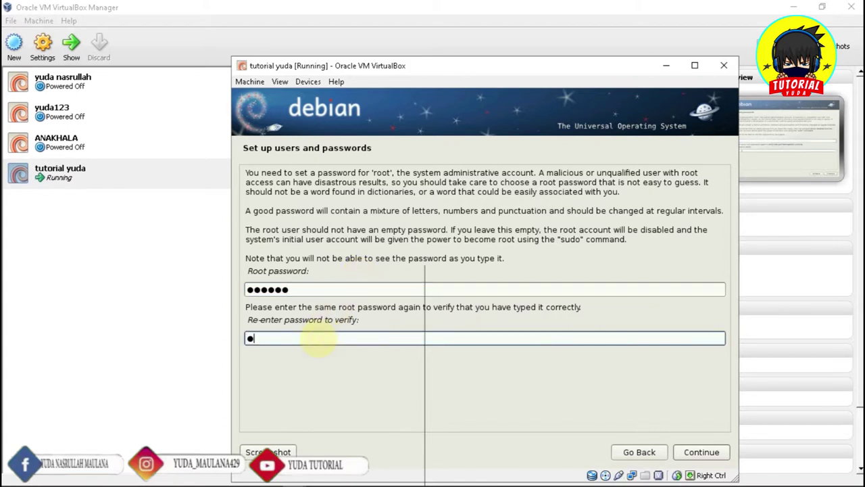
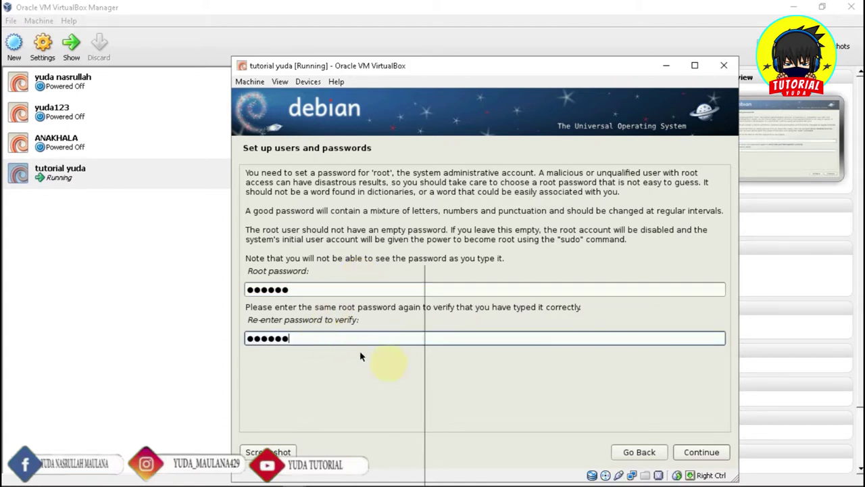
{"action": "left_click", "coordinate": [701, 452]}
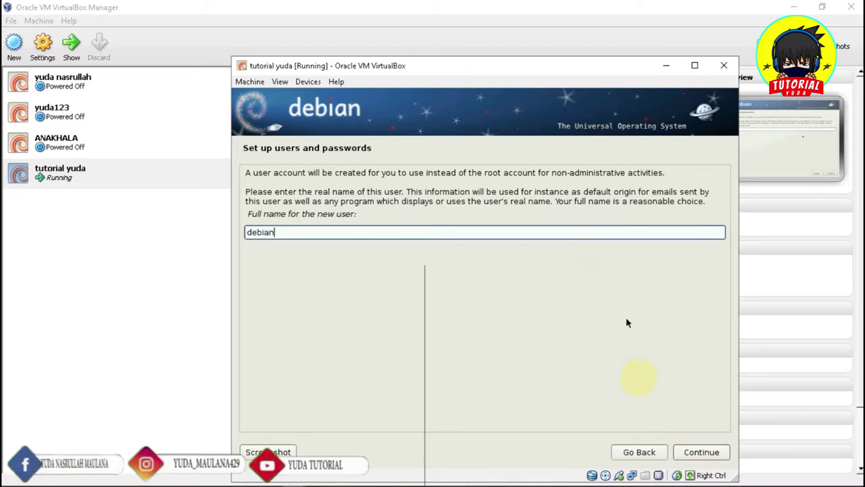
Keep debian as full name and username, and set the user's password
{"action": "left_click", "coordinate": [691, 459]}
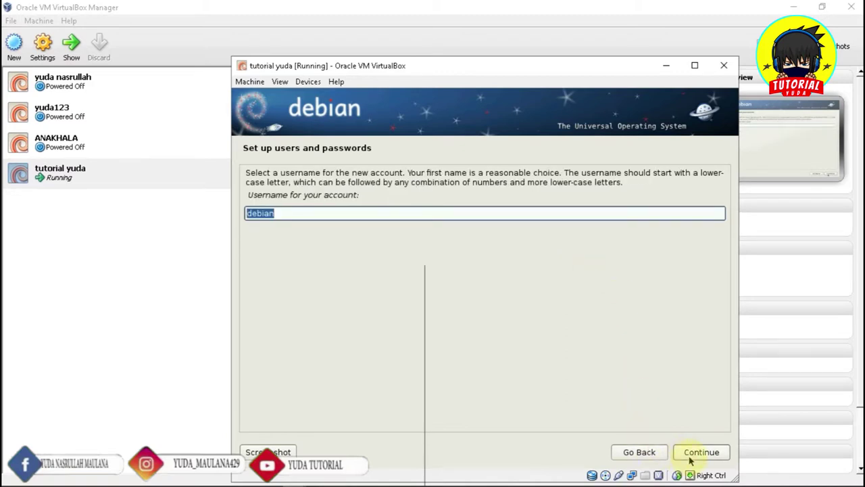
{"action": "left_click", "coordinate": [691, 459]}
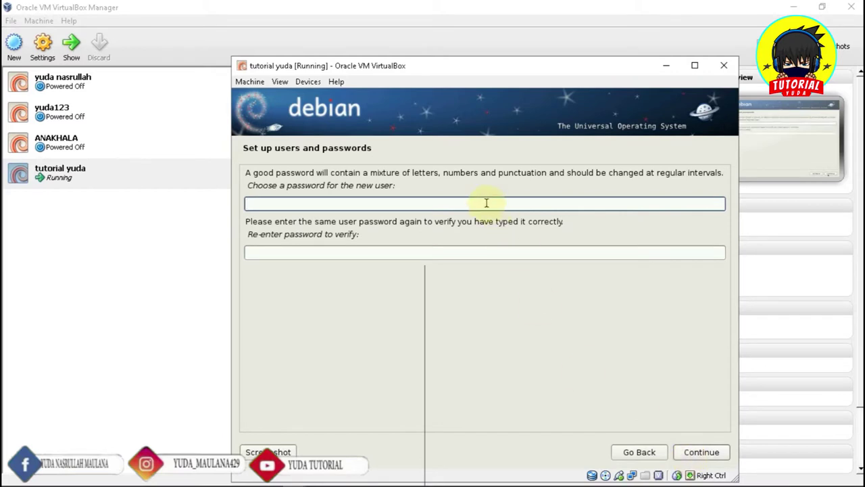
{"action": "key", "text": "Tab"}
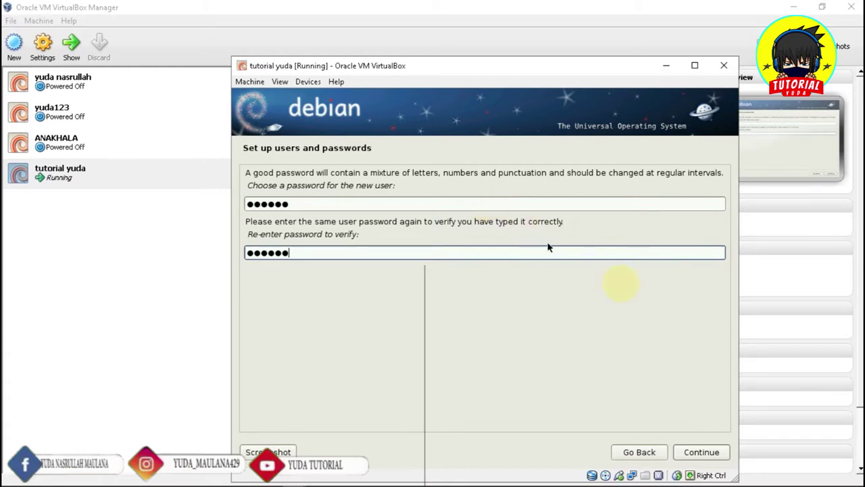
{"action": "left_click", "coordinate": [701, 452]}
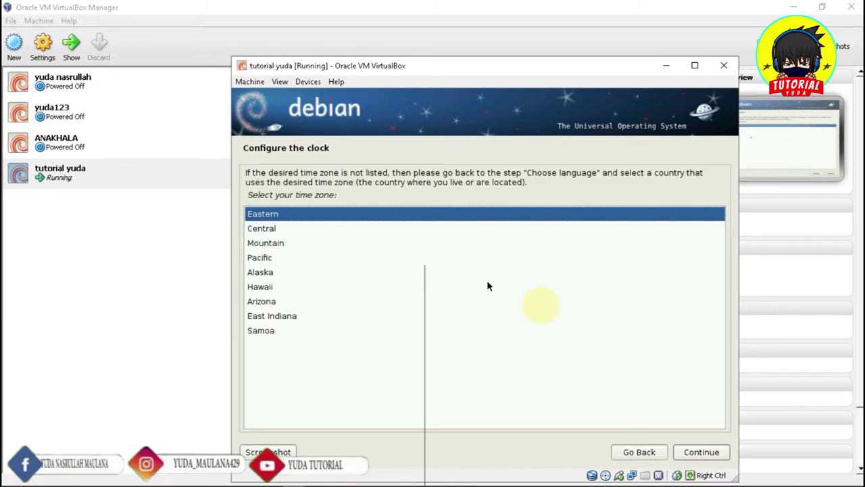
Accept the Eastern time zone and select Manual disk partitioning
{"action": "left_click", "coordinate": [713, 458]}
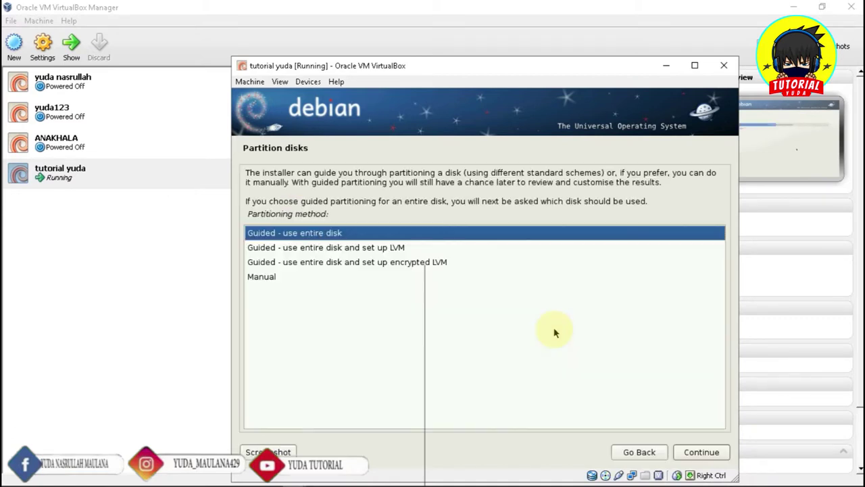
{"action": "left_click", "coordinate": [283, 279]}
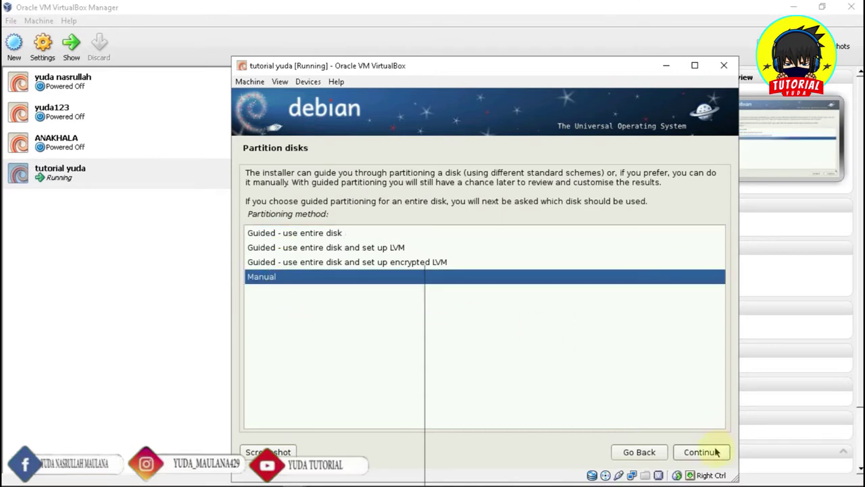
{"action": "left_click", "coordinate": [716, 452]}
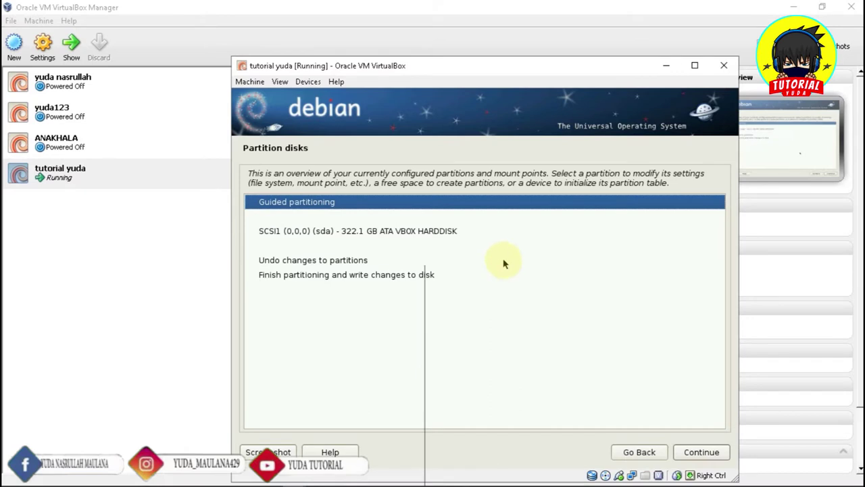
Create a new empty partition table on the 322.1 GB VBOX disk and select its free space
{"action": "left_click", "coordinate": [269, 234]}
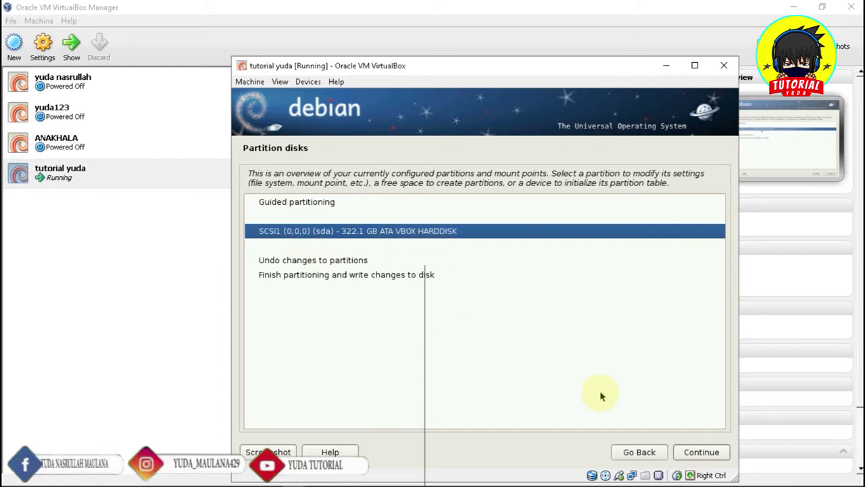
{"action": "left_click", "coordinate": [703, 451]}
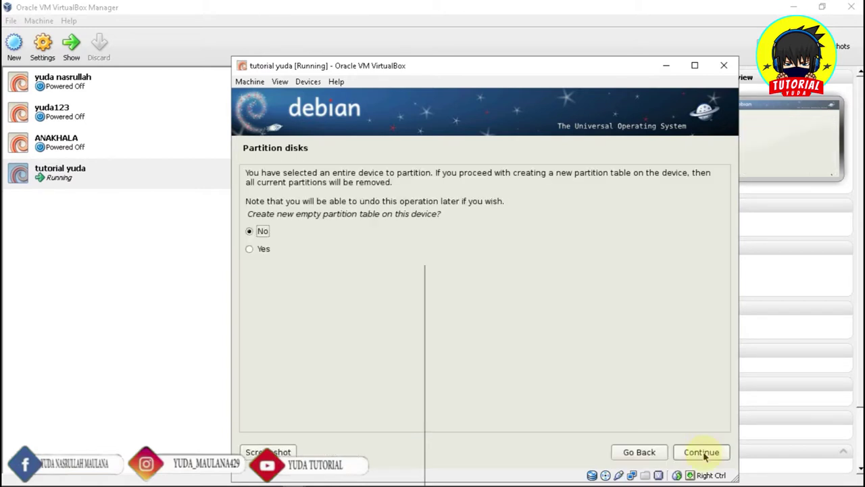
{"action": "left_click", "coordinate": [250, 249]}
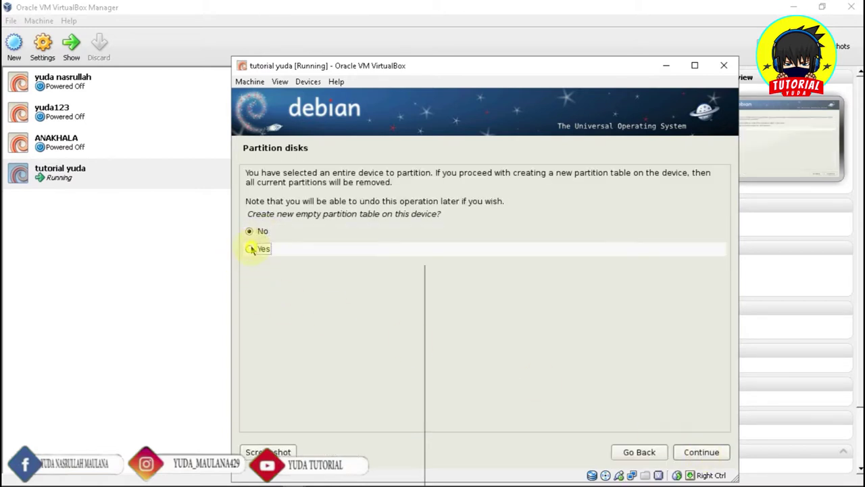
{"action": "left_click", "coordinate": [696, 453]}
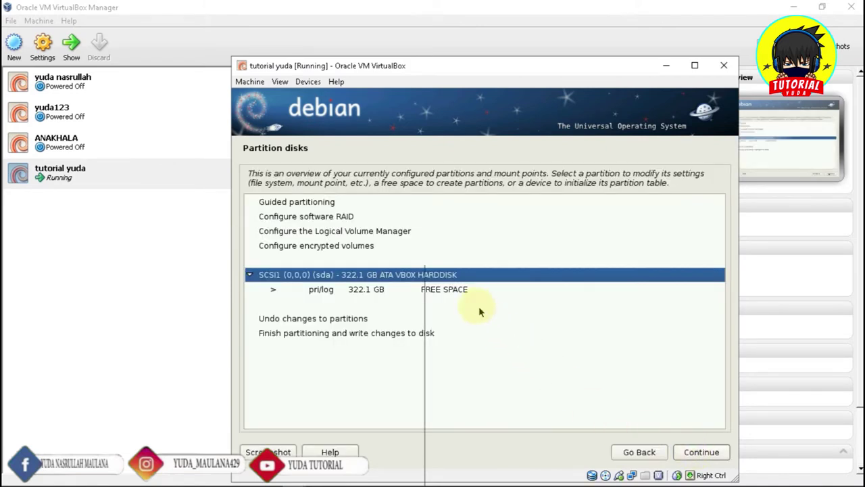
{"action": "left_click", "coordinate": [456, 290]}
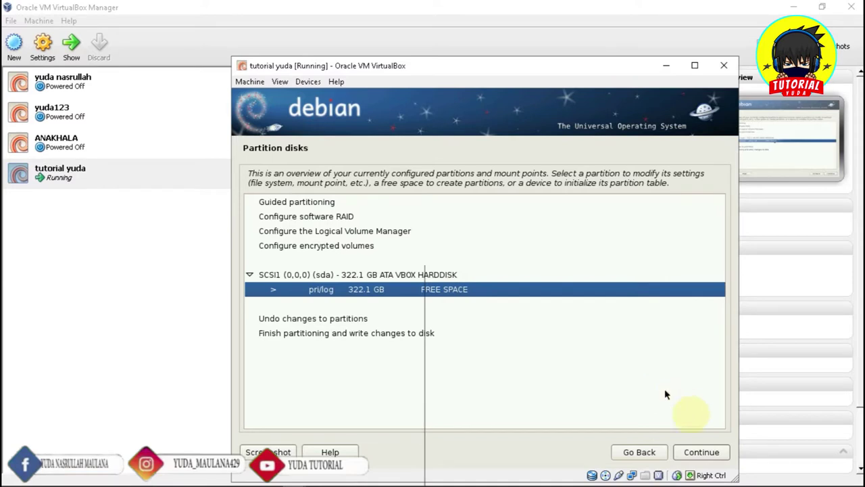
{"action": "left_click", "coordinate": [706, 454]}
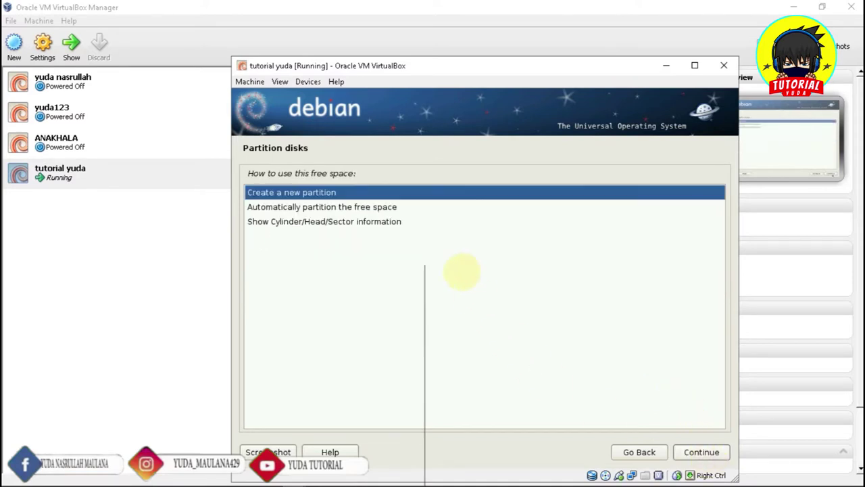
Create a 100 GB primary ext3 partition at the beginning mounted at /, then select the remaining 222.1 GB
{"action": "left_click", "coordinate": [700, 453]}
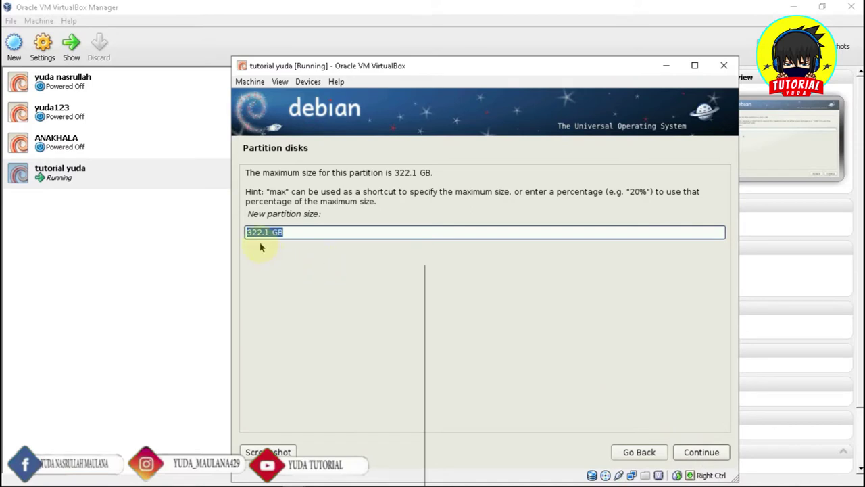
{"action": "type", "text": "1"}
{"action": "left_click", "coordinate": [702, 452]}
{"action": "left_click", "coordinate": [703, 451]}
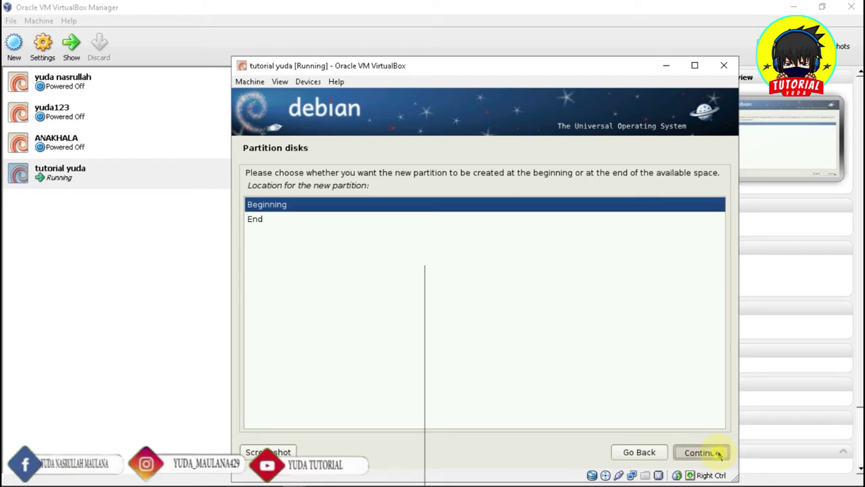
{"action": "left_click", "coordinate": [718, 453]}
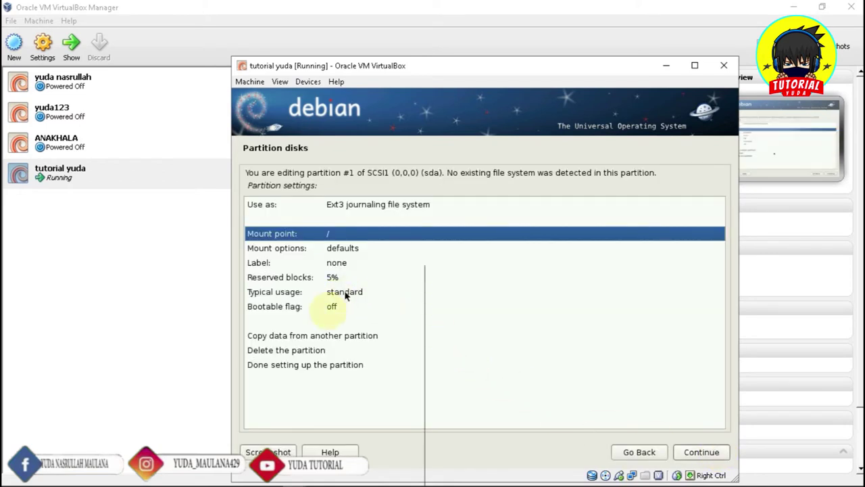
{"action": "left_click", "coordinate": [298, 366]}
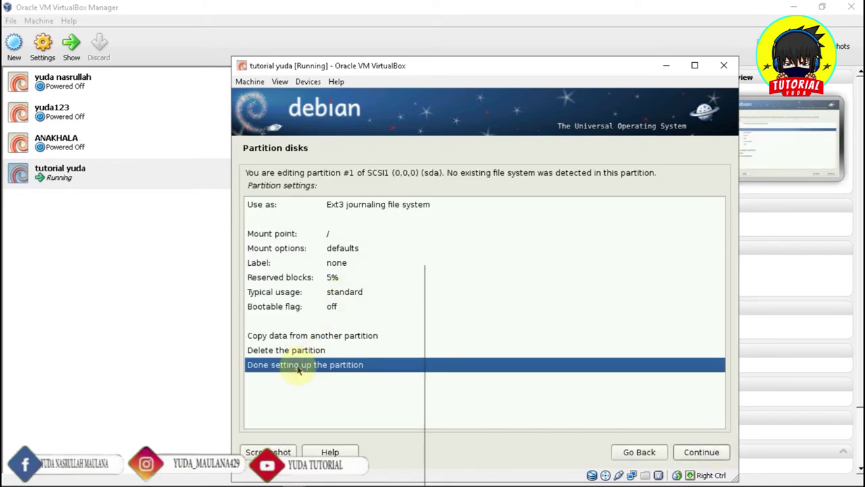
{"action": "left_click", "coordinate": [702, 453]}
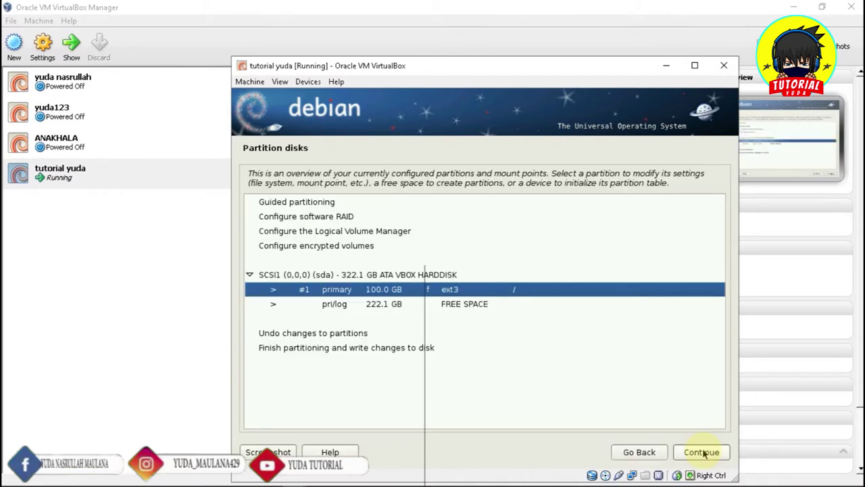
{"action": "left_click", "coordinate": [491, 305]}
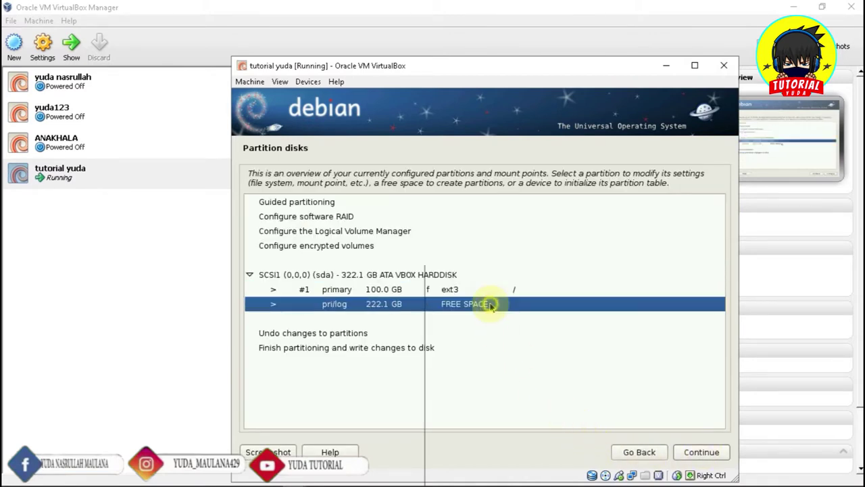
Create a new 2 GB logical partition at the beginning of the free space
{"action": "left_click", "coordinate": [703, 452]}
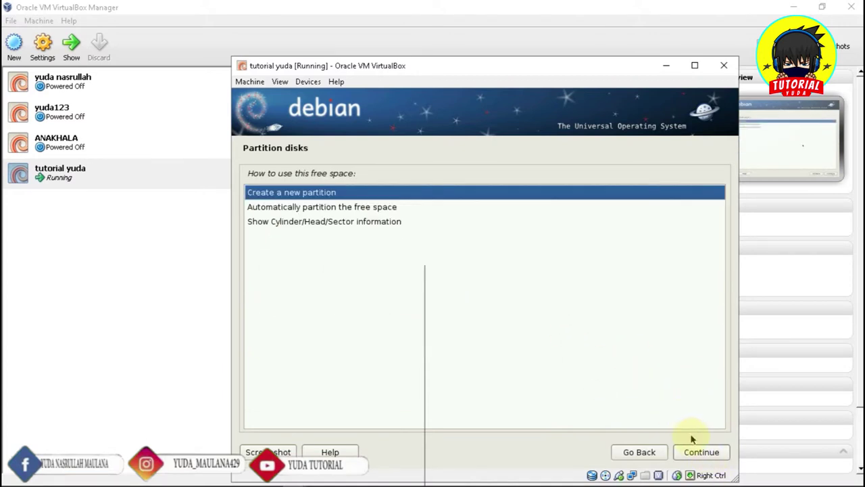
{"action": "left_click", "coordinate": [697, 451]}
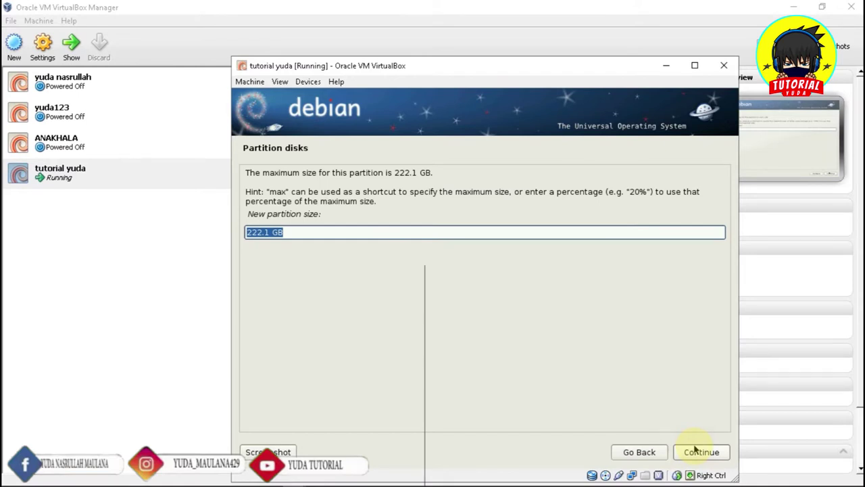
{"action": "type", "text": "2gb"}
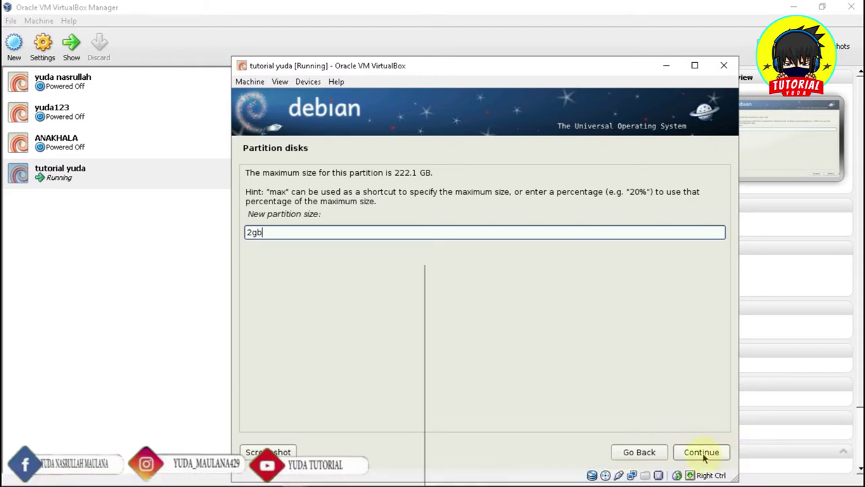
{"action": "left_click", "coordinate": [703, 458]}
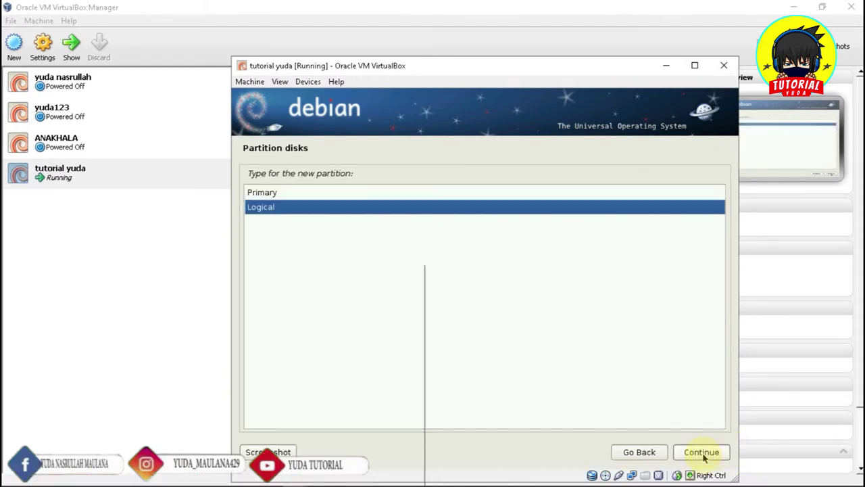
{"action": "left_click", "coordinate": [703, 457]}
{"action": "left_click", "coordinate": [703, 457]}
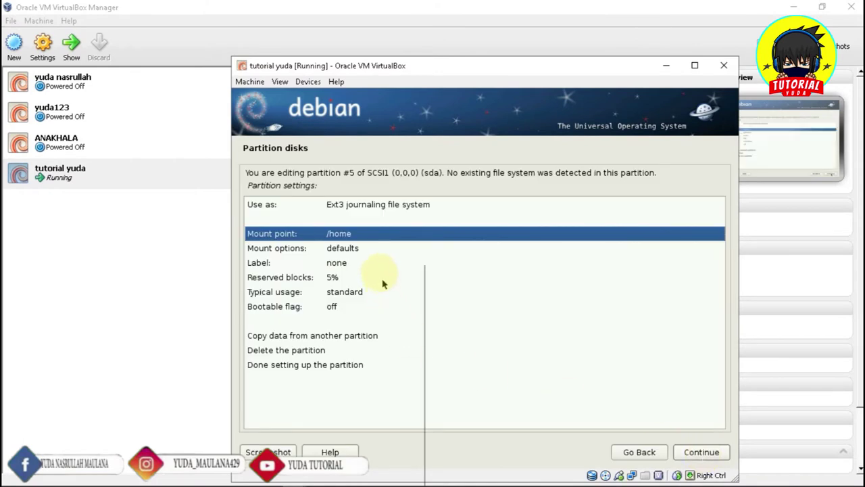
Set the new partition to be used as swap area and finish it
{"action": "left_click", "coordinate": [343, 207]}
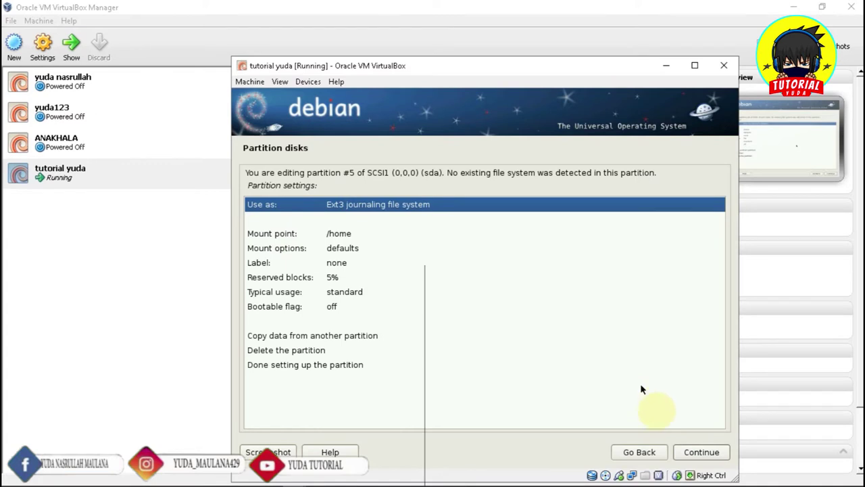
{"action": "left_click", "coordinate": [695, 455]}
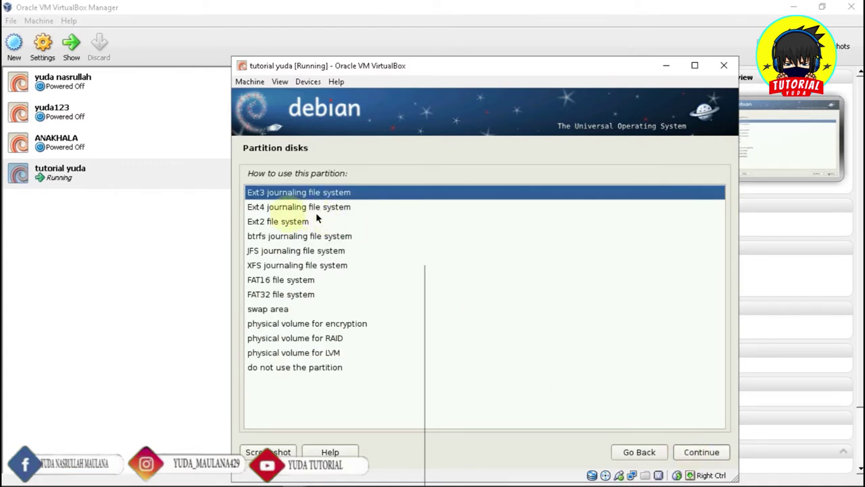
{"action": "left_click", "coordinate": [260, 309]}
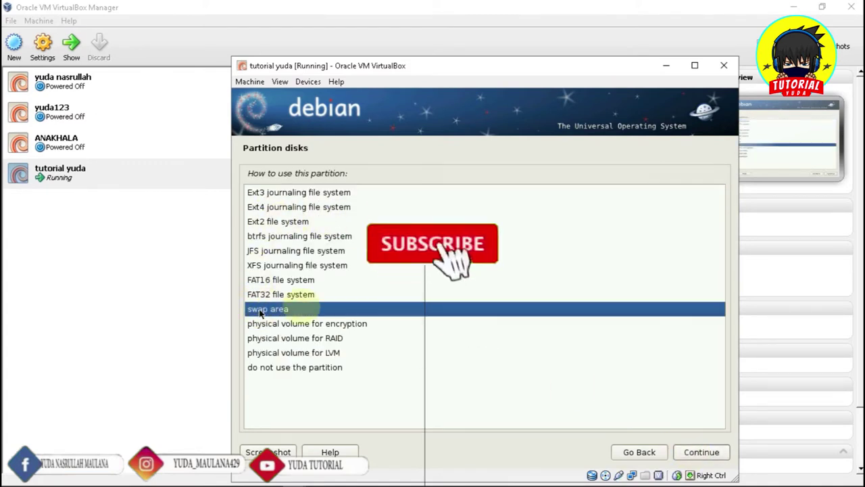
{"action": "left_click", "coordinate": [699, 456]}
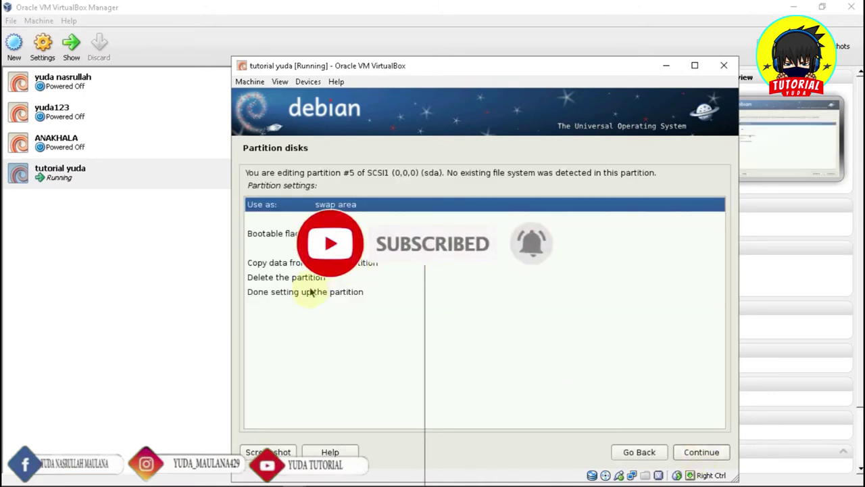
{"action": "left_click", "coordinate": [305, 293]}
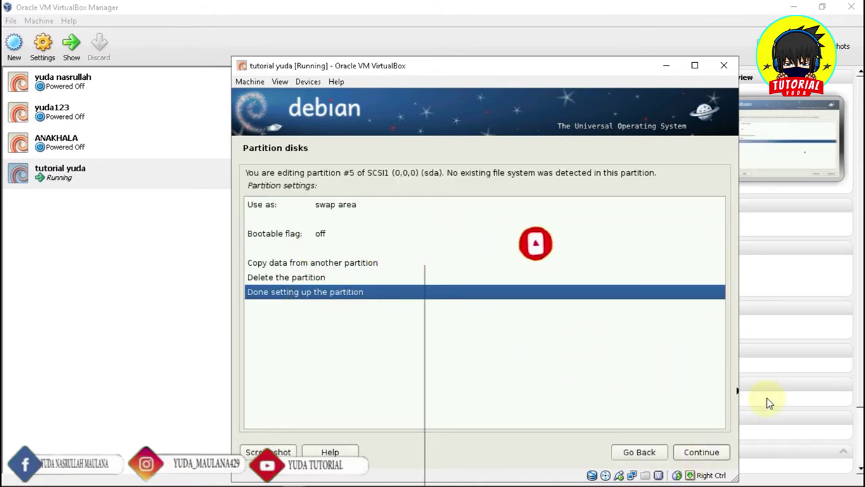
{"action": "left_click", "coordinate": [701, 454]}
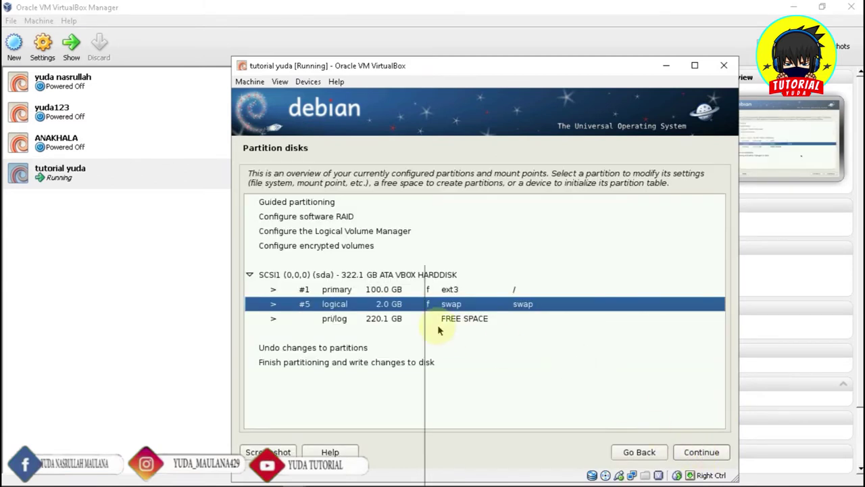
Turn the remaining 220.1 GB free space into a logical ext3 partition mounted at /home
{"action": "left_click", "coordinate": [451, 322]}
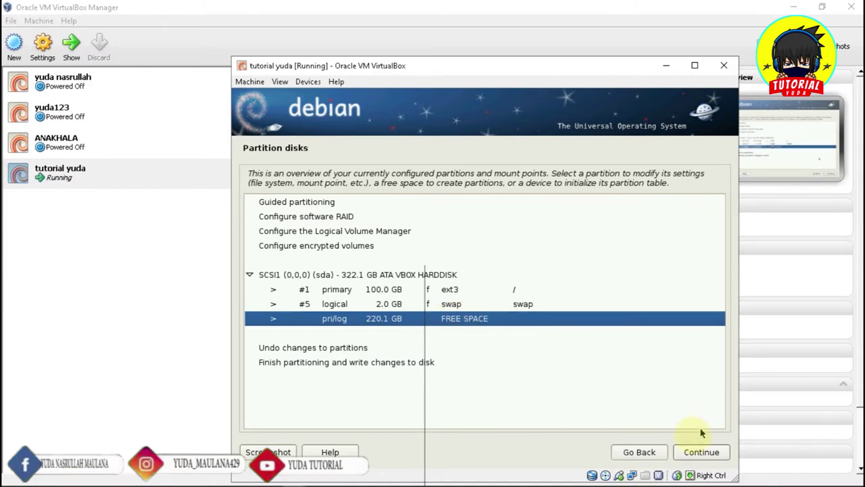
{"action": "left_click", "coordinate": [696, 453]}
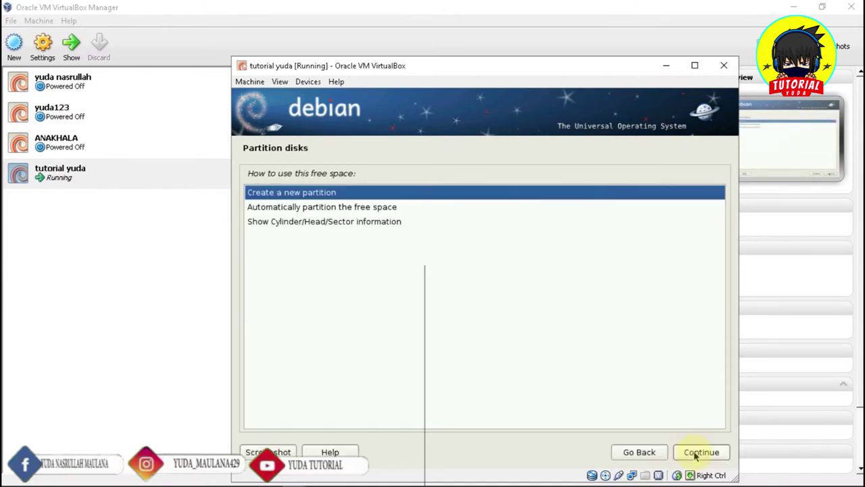
{"action": "left_click", "coordinate": [700, 452]}
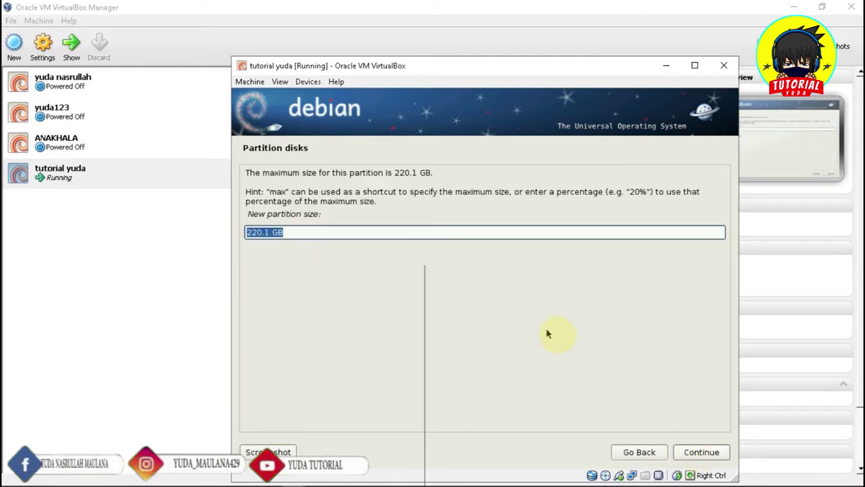
{"action": "left_click", "coordinate": [681, 456]}
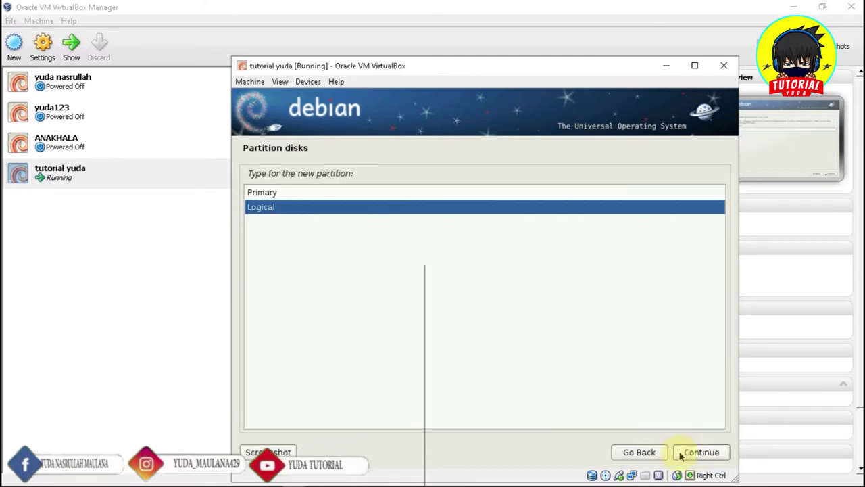
{"action": "left_click", "coordinate": [681, 455]}
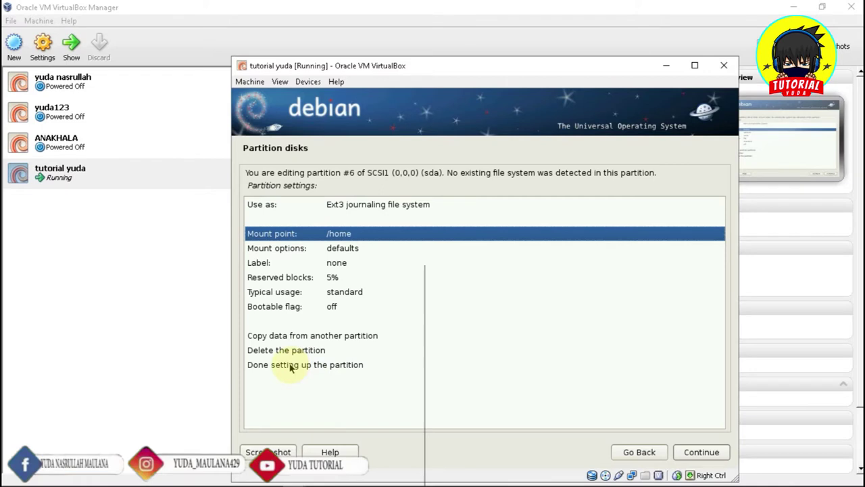
{"action": "left_click", "coordinate": [291, 366]}
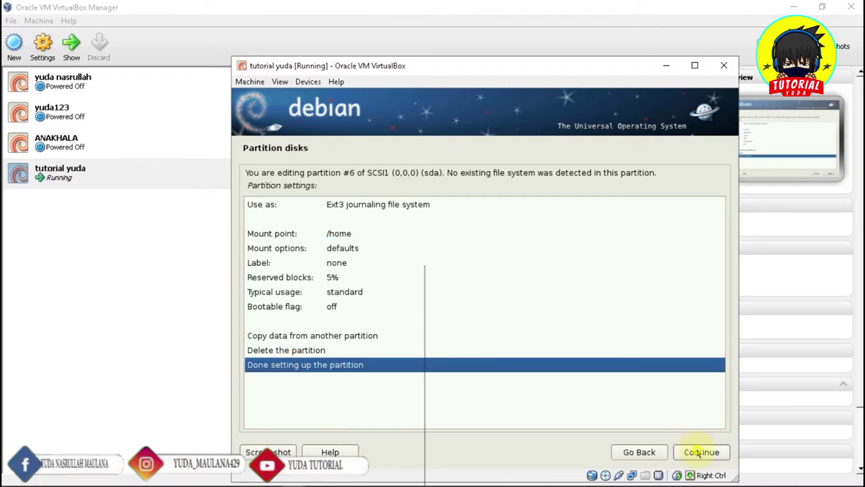
{"action": "left_click", "coordinate": [701, 451]}
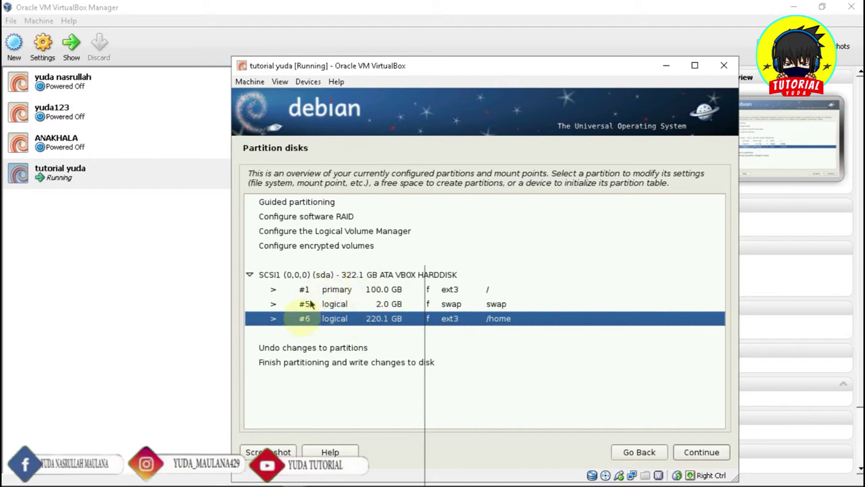
Finish partitioning and confirm writing the new partition layout to disk
{"action": "left_click", "coordinate": [276, 364]}
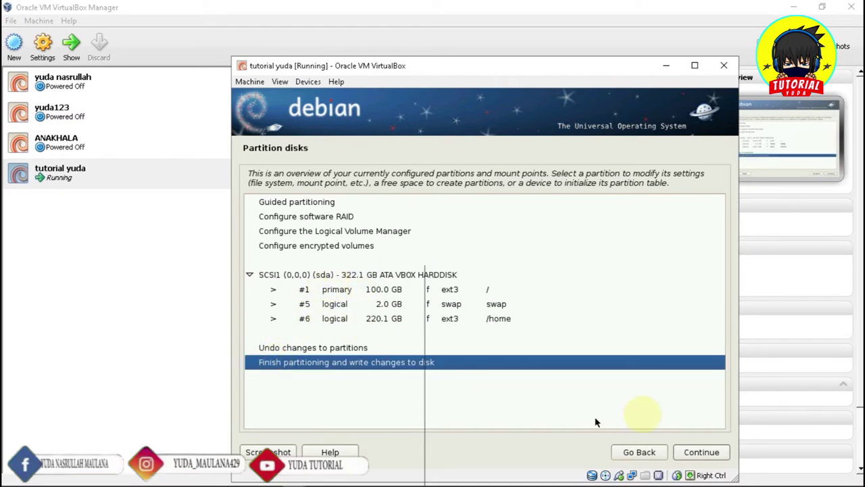
{"action": "left_click", "coordinate": [702, 453]}
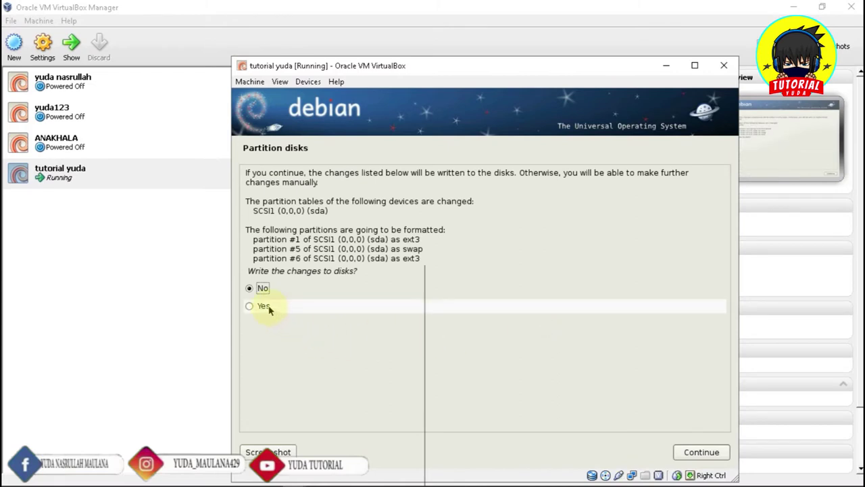
{"action": "left_click", "coordinate": [264, 305]}
{"action": "left_click", "coordinate": [711, 452]}
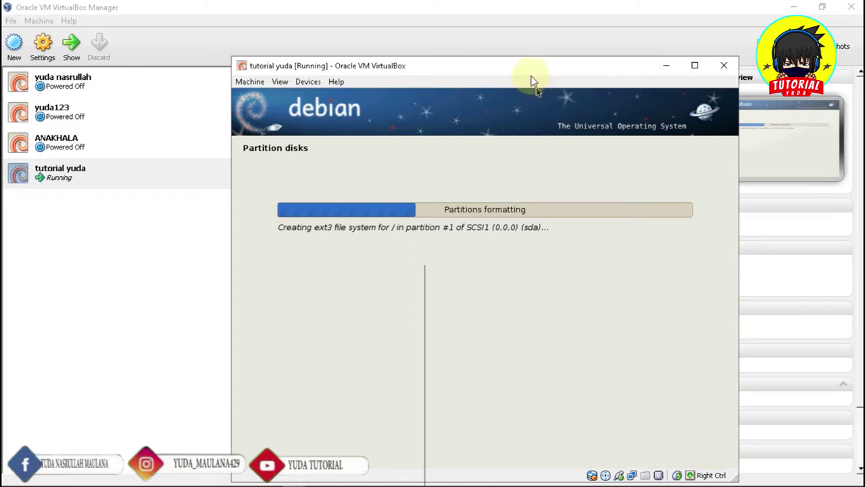
Move the VM window up and left, then wait for formatting and the base system install
{"action": "left_click_drag", "start_coordinate": [537, 70], "coordinate": [515, 46]}
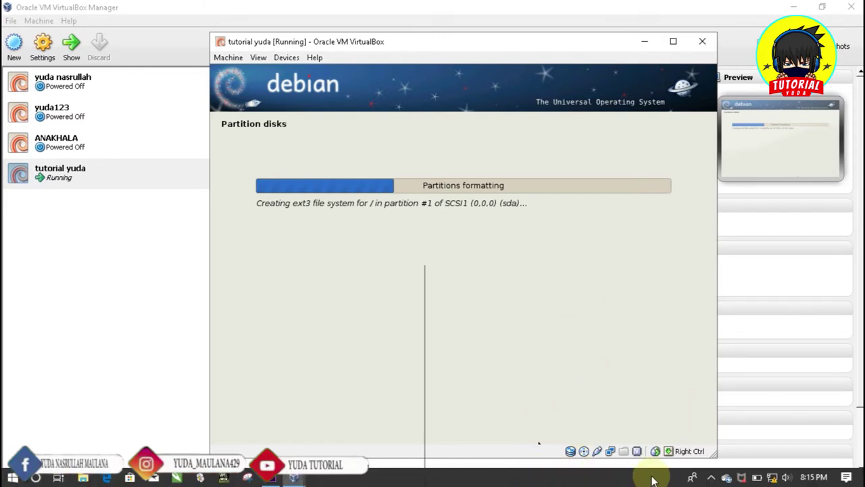
{"action": "left_click", "coordinate": [710, 478]}
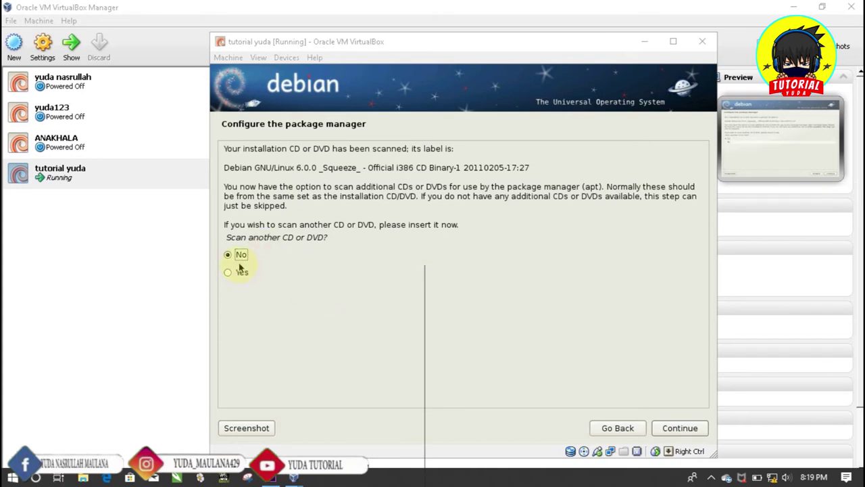
Skip scanning another CD or DVD and decline using a network mirror
{"action": "left_click", "coordinate": [682, 430]}
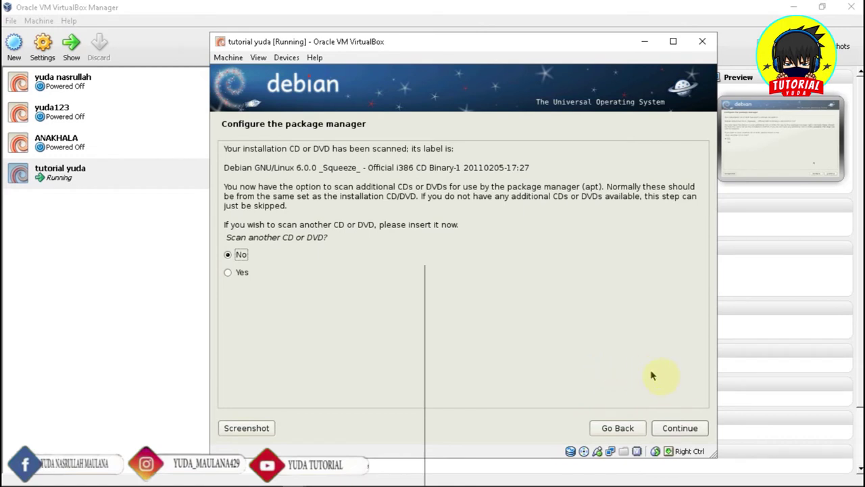
{"action": "left_click", "coordinate": [682, 428]}
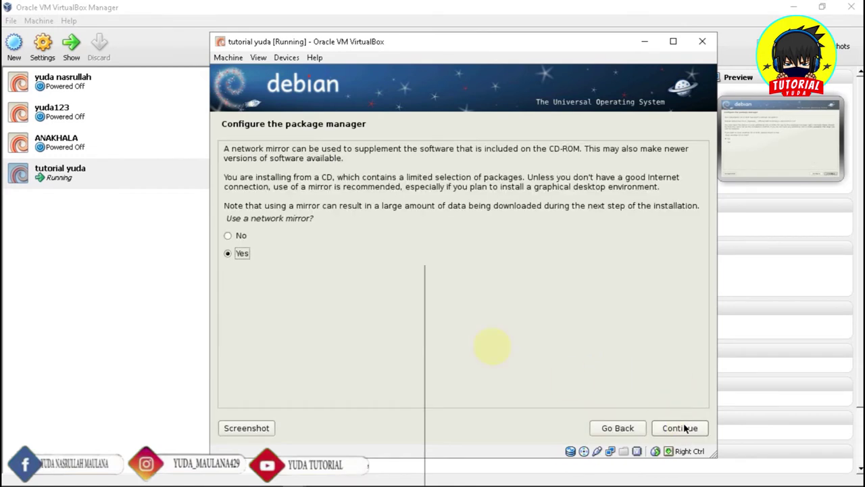
{"action": "left_click", "coordinate": [242, 236]}
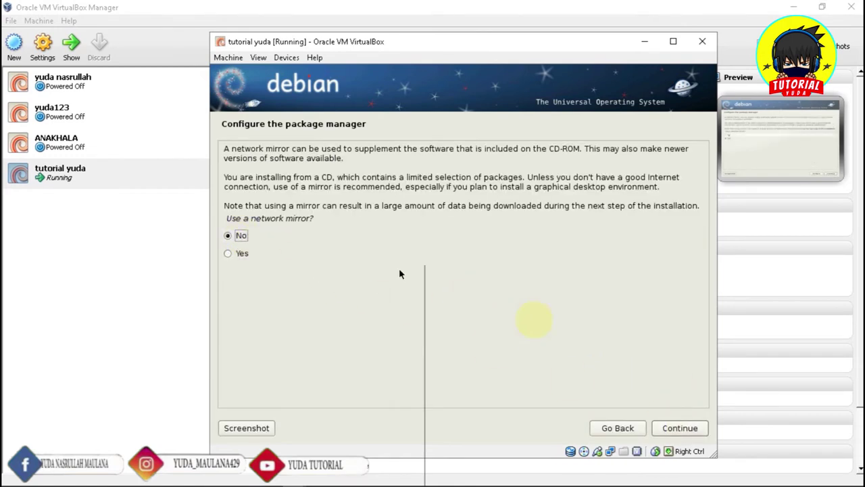
{"action": "left_click", "coordinate": [681, 427]}
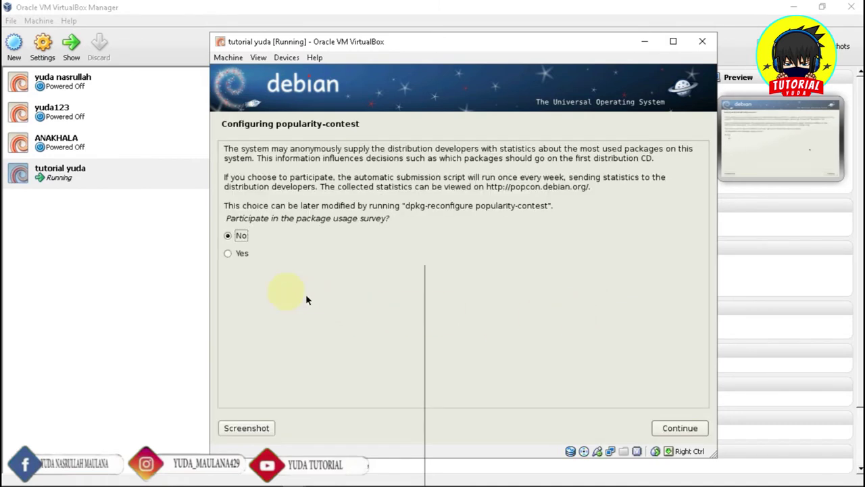
Answer Yes to the popularity-contest package usage survey
{"action": "left_click", "coordinate": [242, 254]}
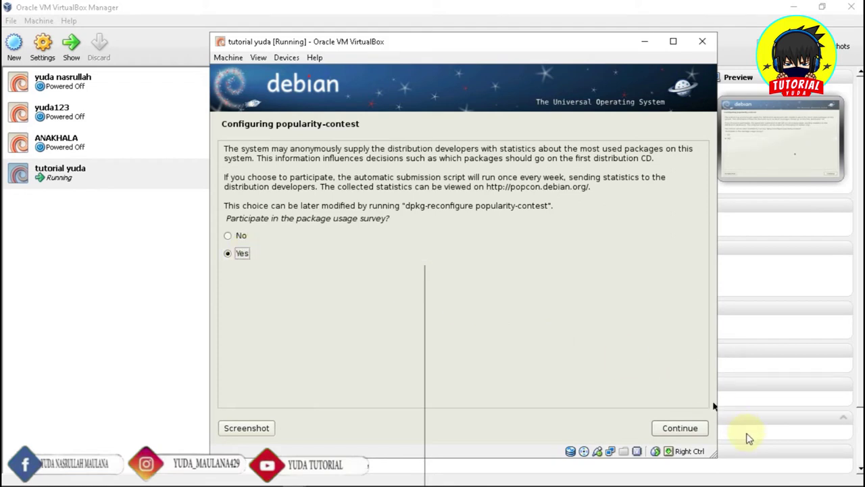
{"action": "left_click", "coordinate": [681, 434]}
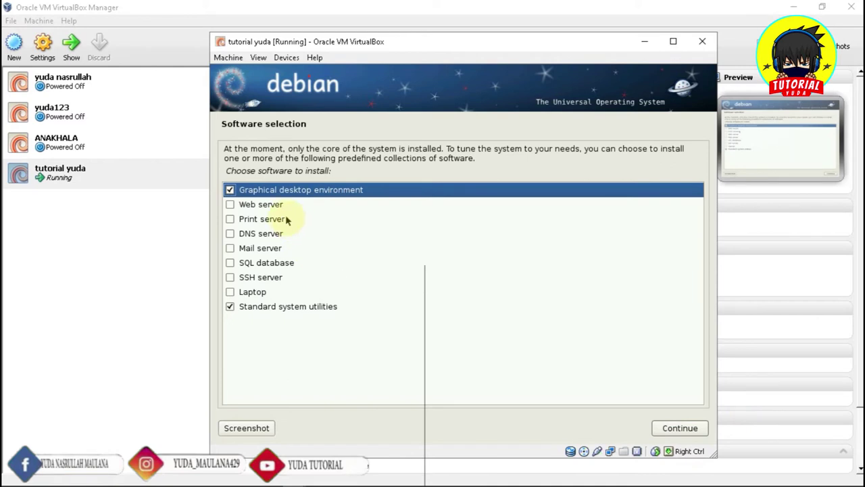
Check all server collections plus SQL database, SSH server and Laptop, then install them
{"action": "key", "text": "Down"}
{"action": "key", "text": "space"}
{"action": "key", "text": "Down"}
{"action": "key", "text": "space"}
{"action": "key", "text": "Down"}
{"action": "key", "text": "space"}
{"action": "key", "text": "Down"}
{"action": "key", "text": "space"}
{"action": "key", "text": "Down"}
{"action": "key", "text": "space"}
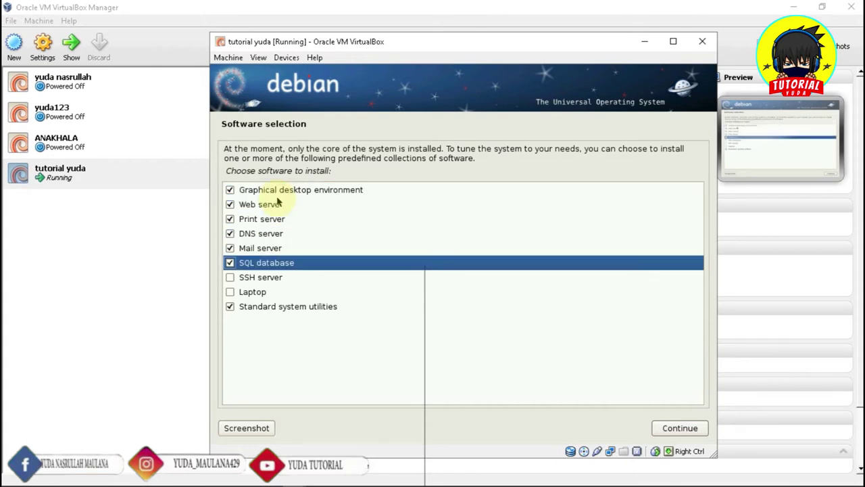
{"action": "key", "text": "Down"}
{"action": "key", "text": "space"}
{"action": "key", "text": "Down"}
{"action": "key", "text": "space"}
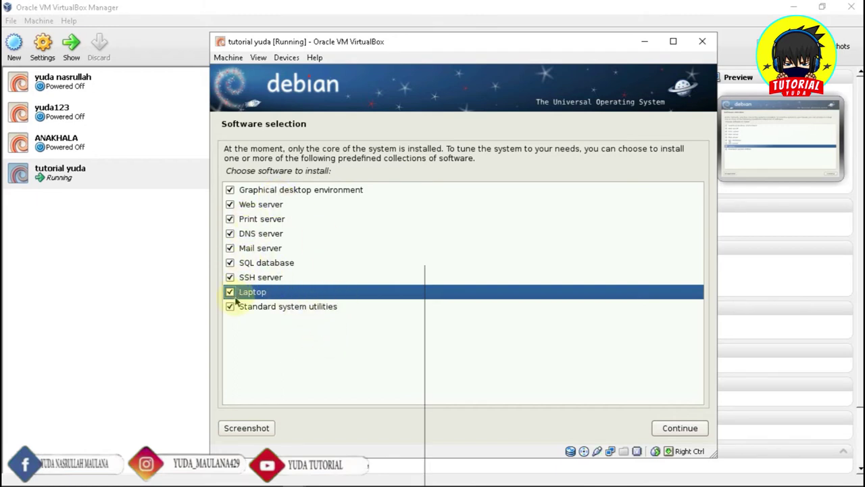
{"action": "left_click", "coordinate": [680, 428]}
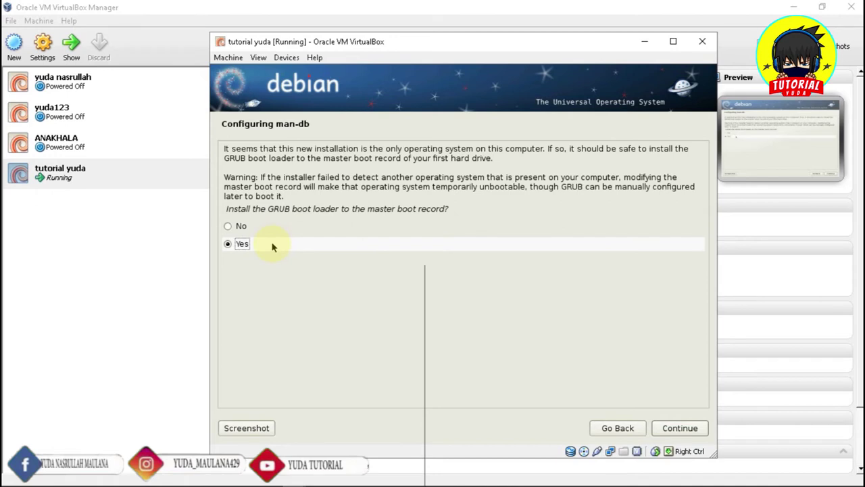
Keep Yes to install the GRUB boot loader to the master boot record
{"action": "left_click", "coordinate": [678, 428]}
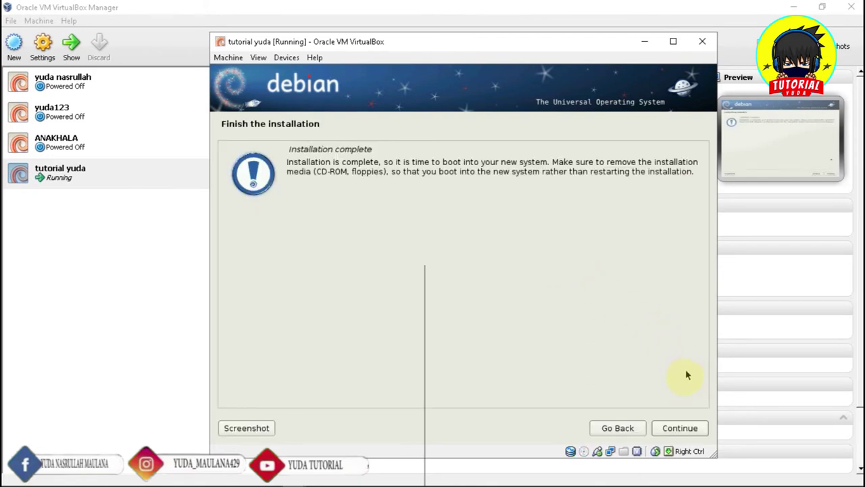
Acknowledge Installation complete so the Debian VM reboots
{"action": "left_click", "coordinate": [680, 427]}
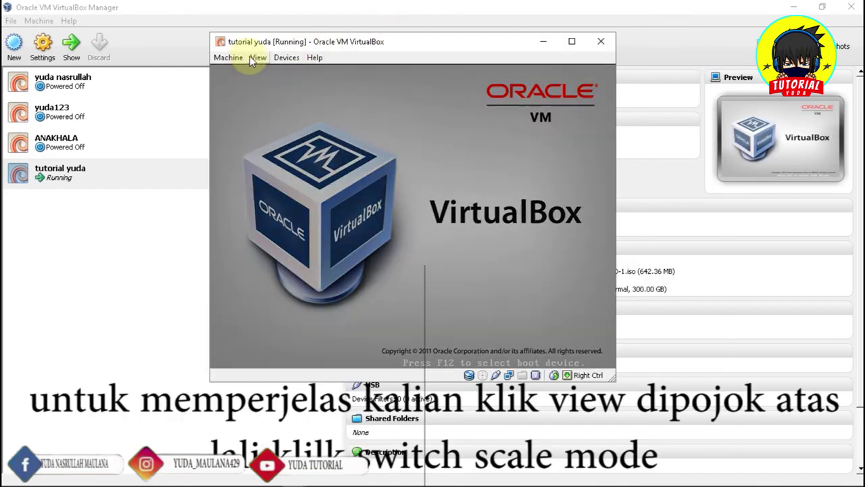
Switch the VM display to Scale Mode and maximize the window while GRUB boots Debian
{"action": "left_click", "coordinate": [252, 59]}
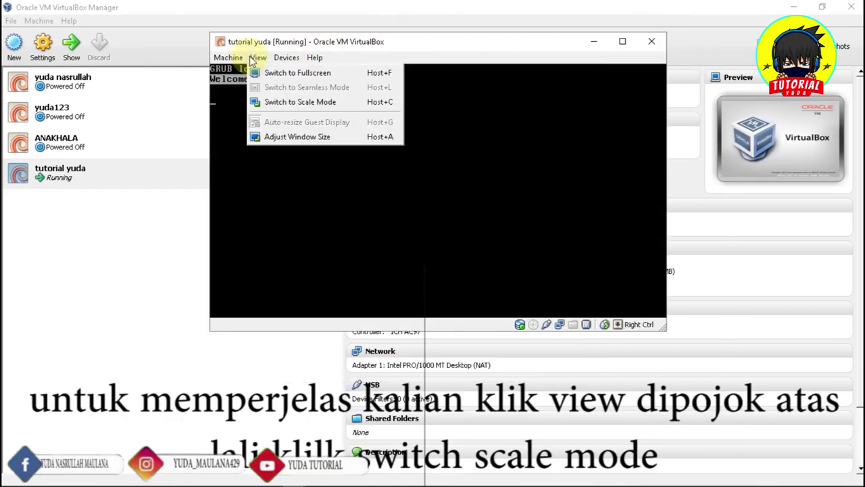
{"action": "left_click", "coordinate": [282, 102]}
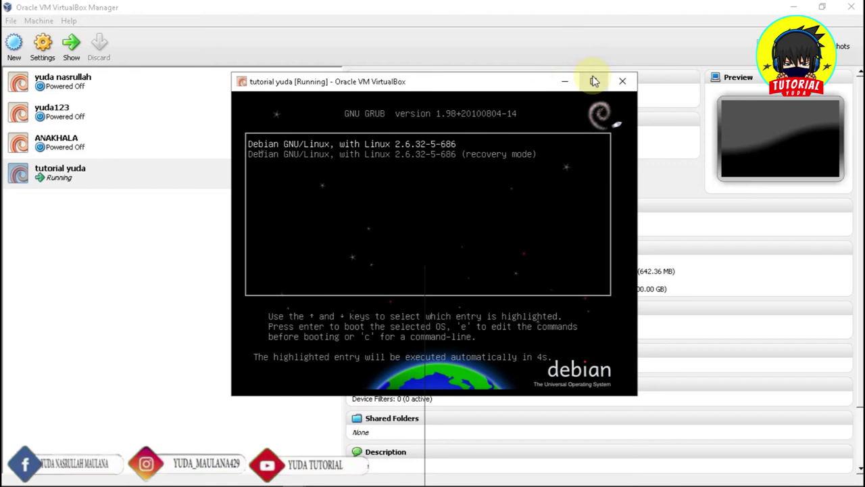
{"action": "left_click", "coordinate": [593, 81]}
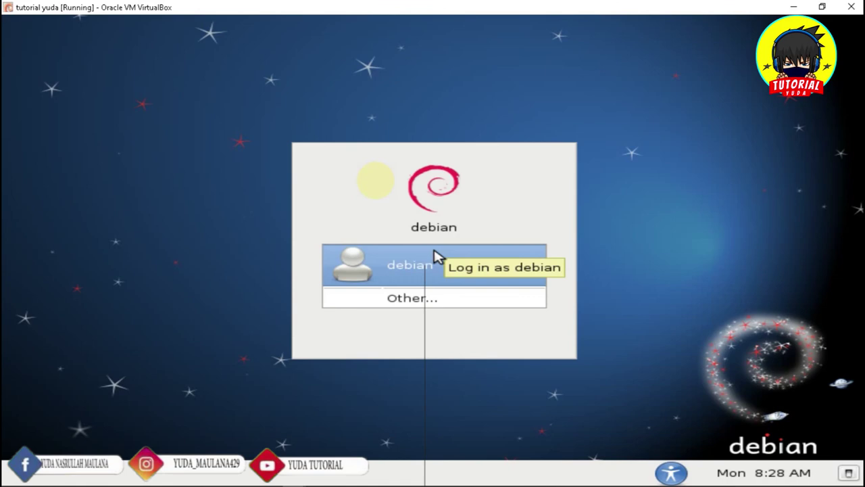
Select the debian user, enter the account password and log in
{"action": "left_click", "coordinate": [392, 271]}
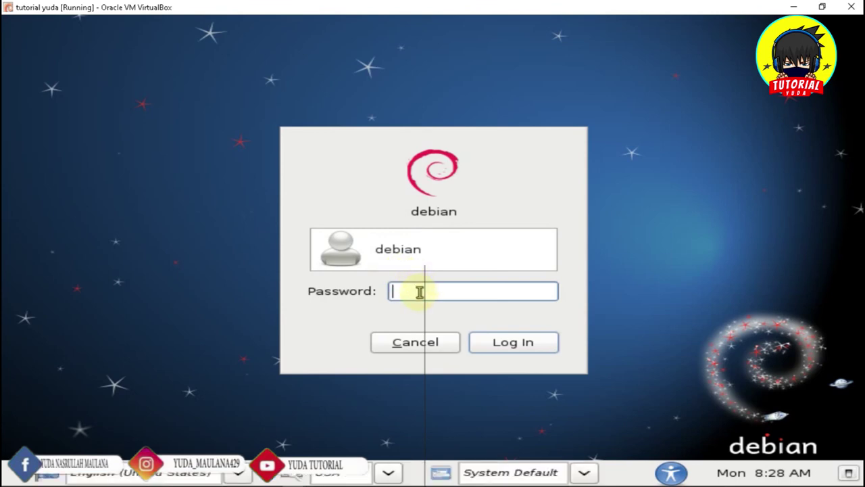
{"action": "type", "text": "******"}
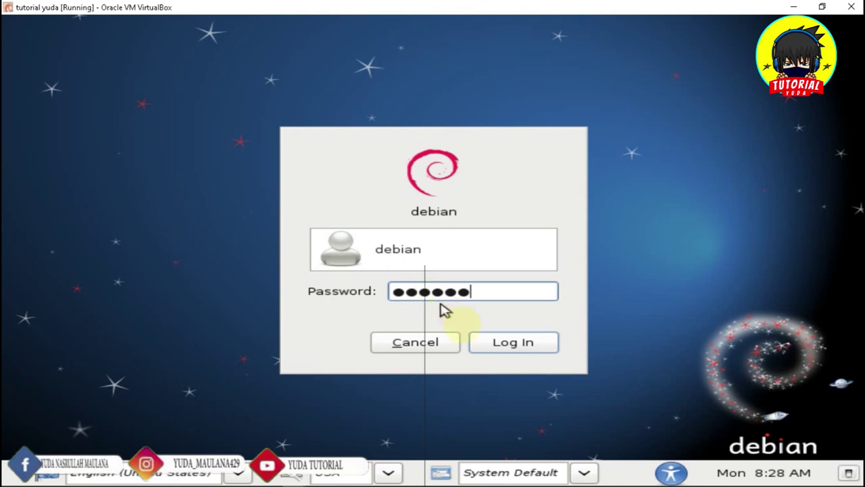
{"action": "left_click", "coordinate": [522, 348]}
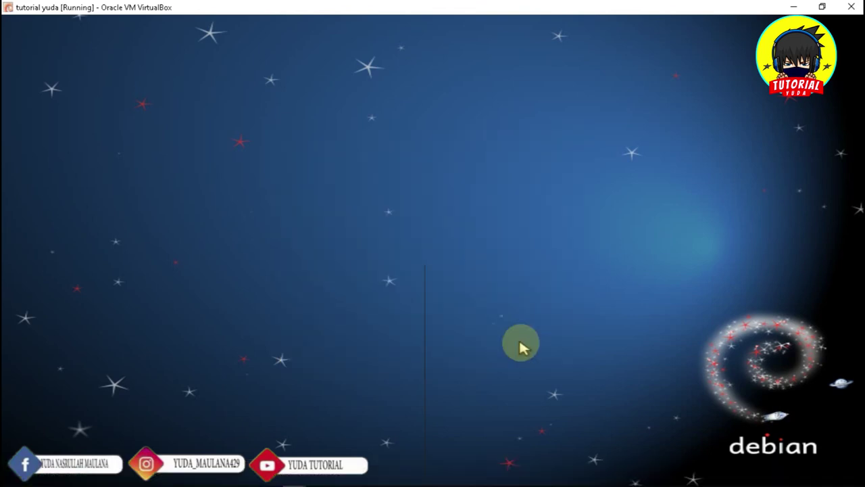